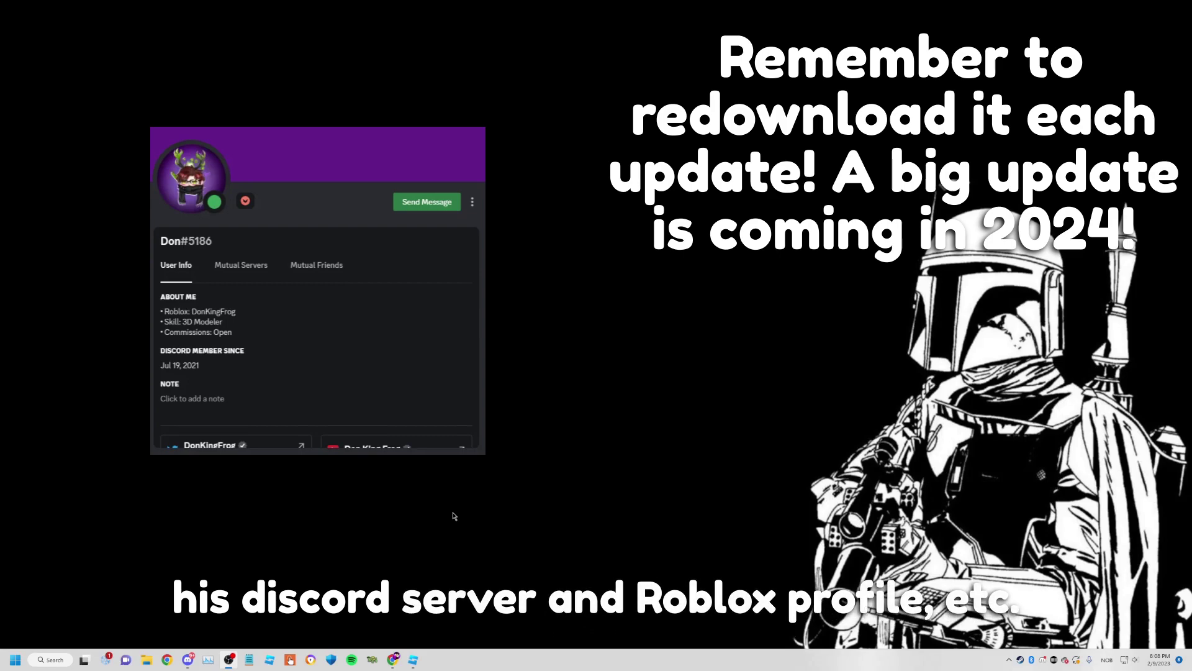
Switch to Roblox Studio and open the Settings module script inside the Admin Panel: Exploit Mayhem folder in Workspace
click(414, 660)
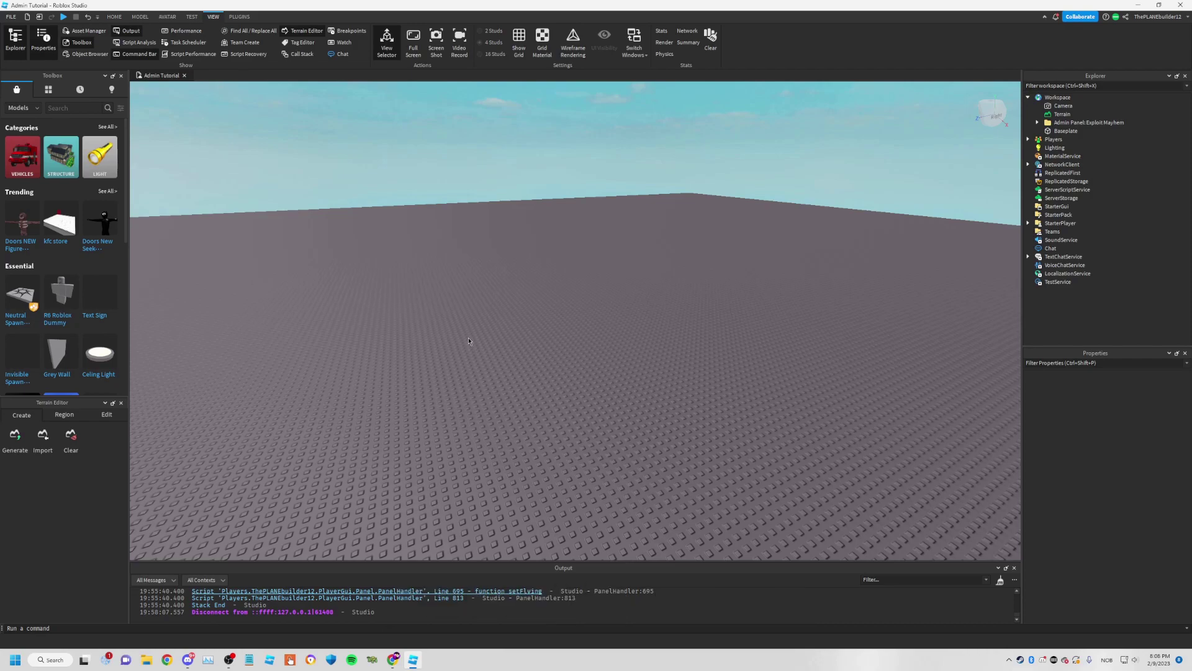
right_drag(469, 341, 544, 307)
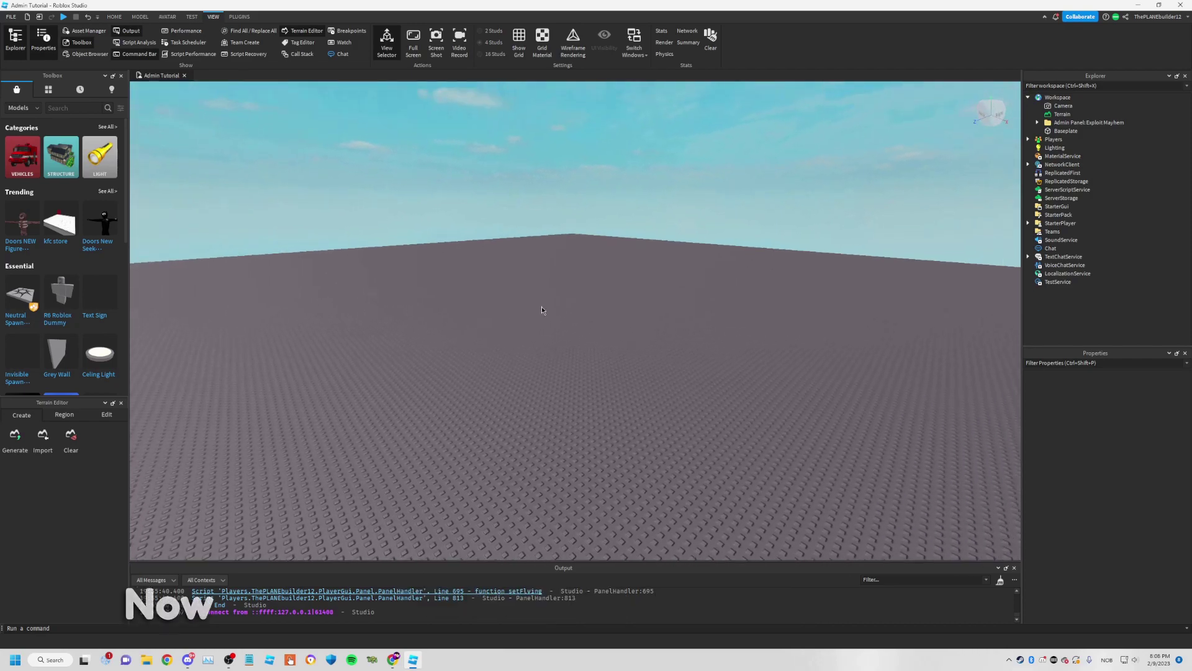
click(1066, 123)
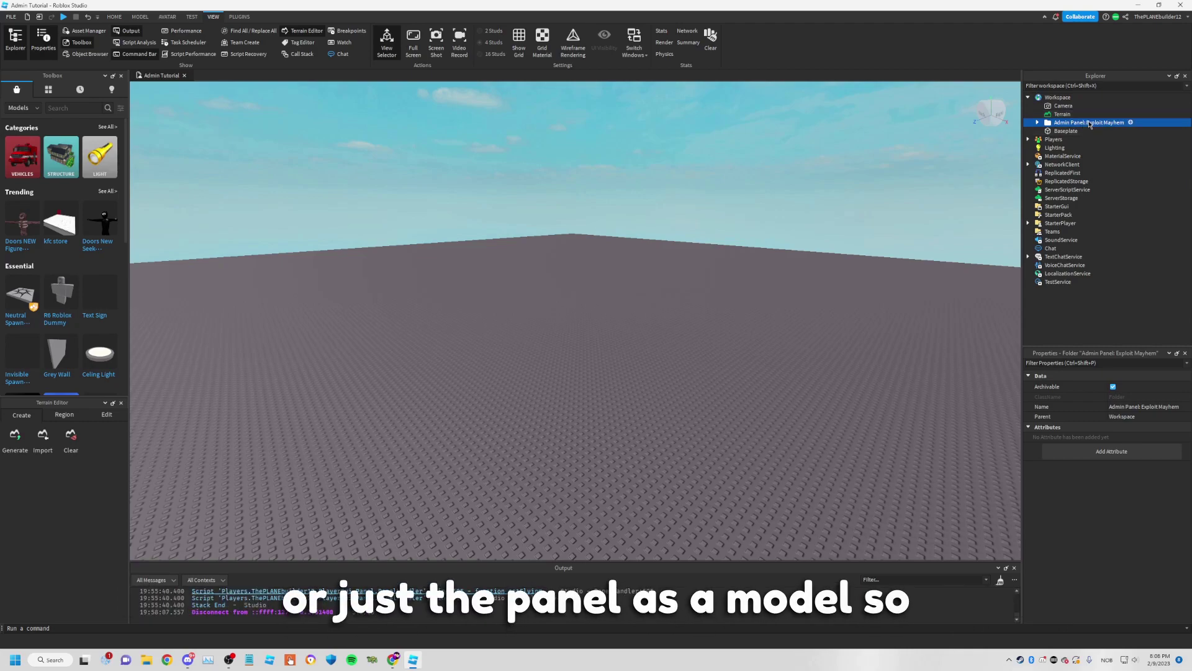
click(1038, 122)
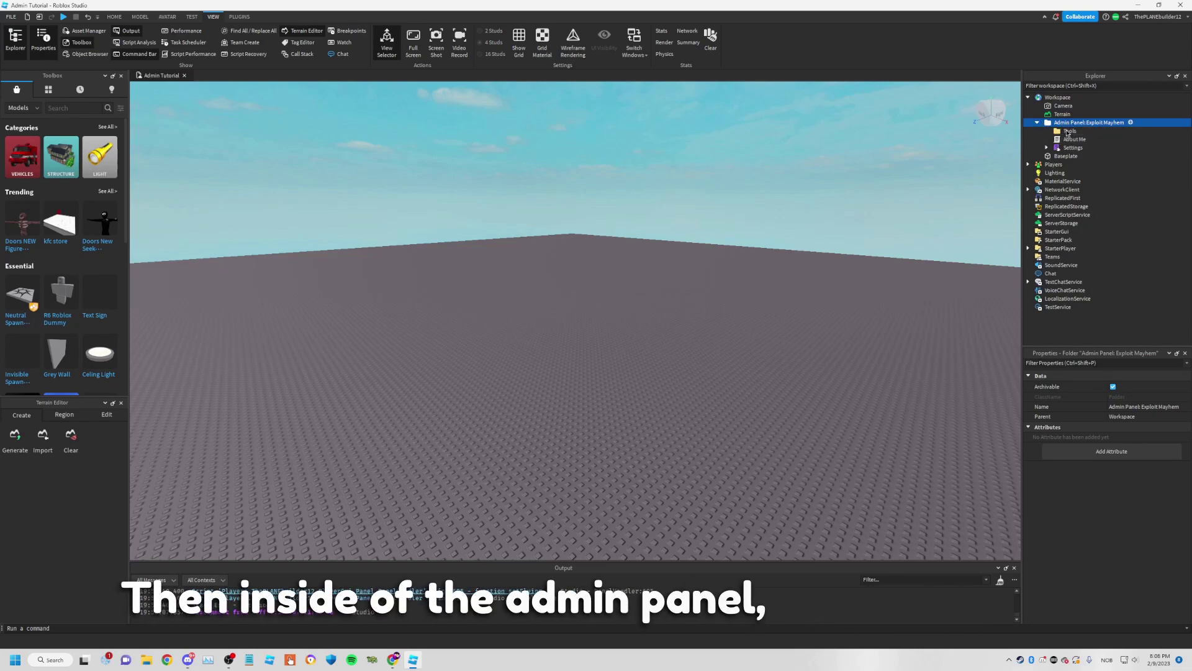
double_click(1072, 148)
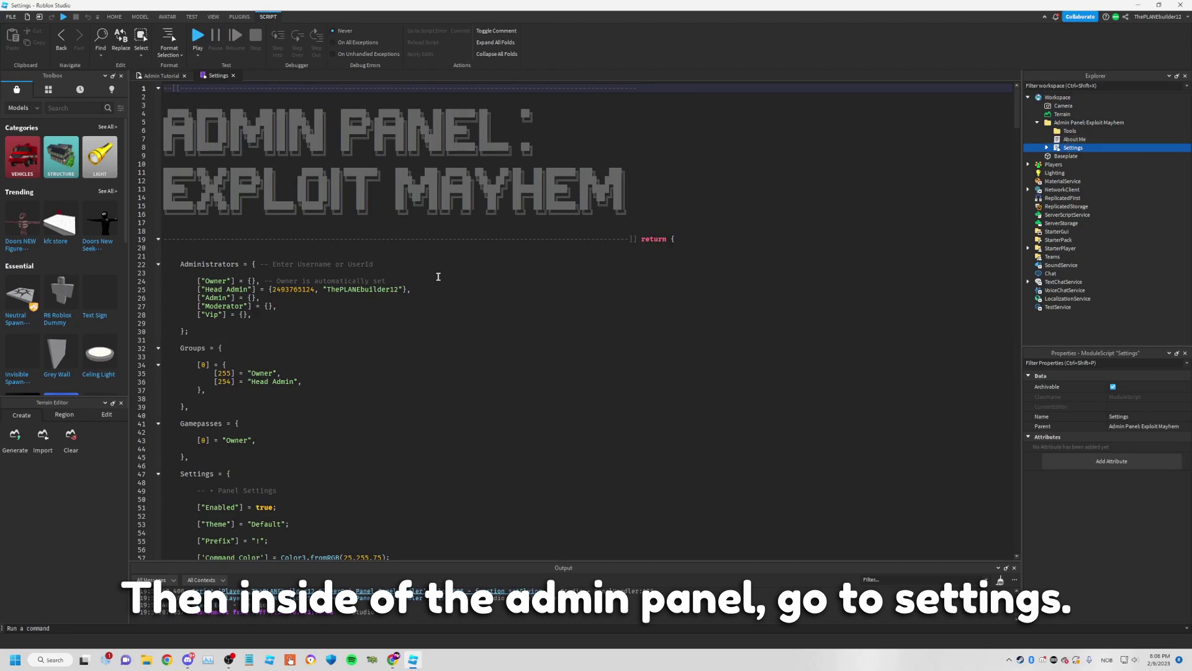
Examine the Owner and Head Admin entries under Administrators, including how the user ID and username are written inside the braces
mouse_move(285, 289)
mouse_down()
mouse_move(296, 290)
mouse_move(268, 289)
mouse_up()
click(283, 290)
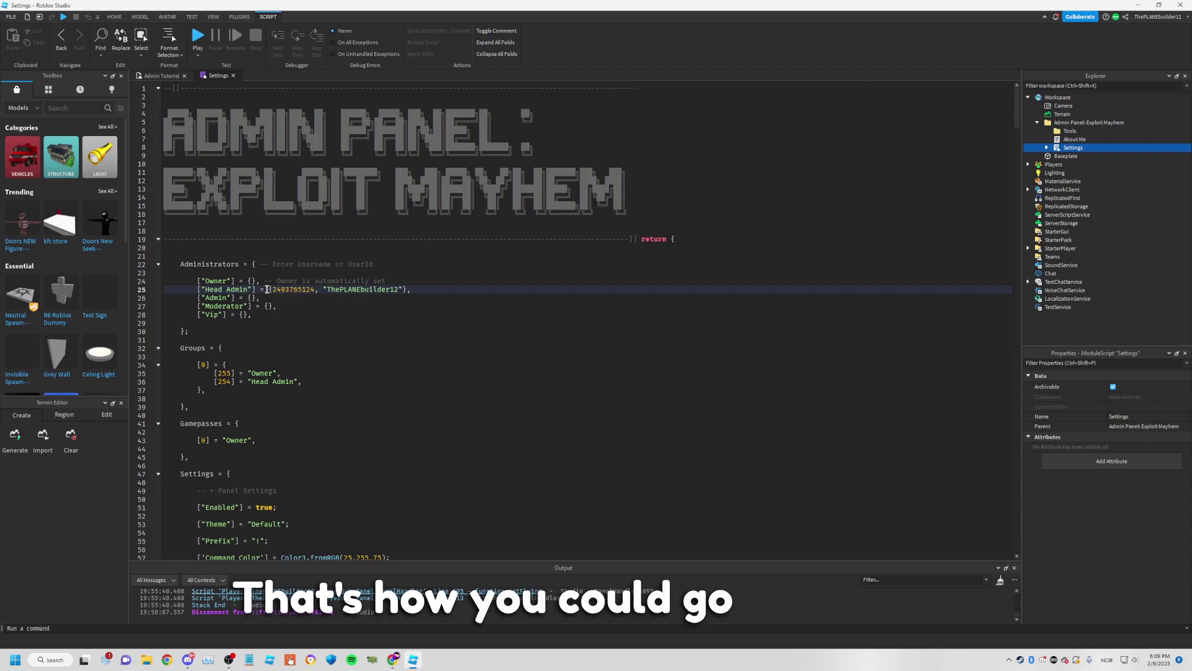
double_click(216, 281)
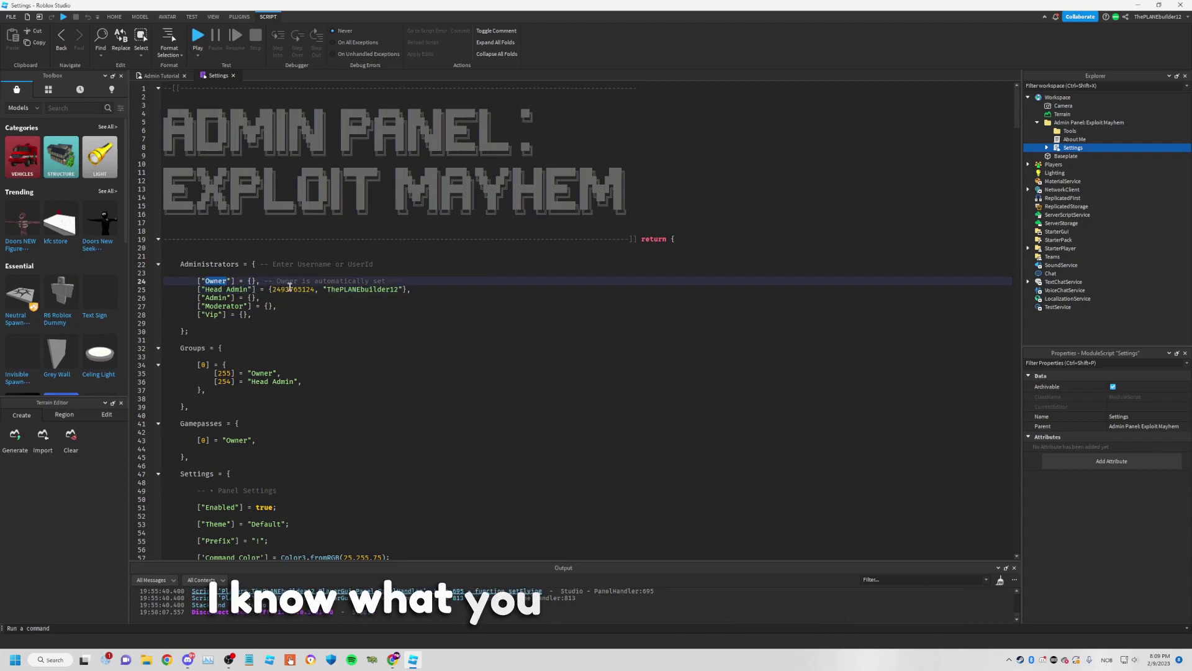
click(290, 289)
double_click(275, 290)
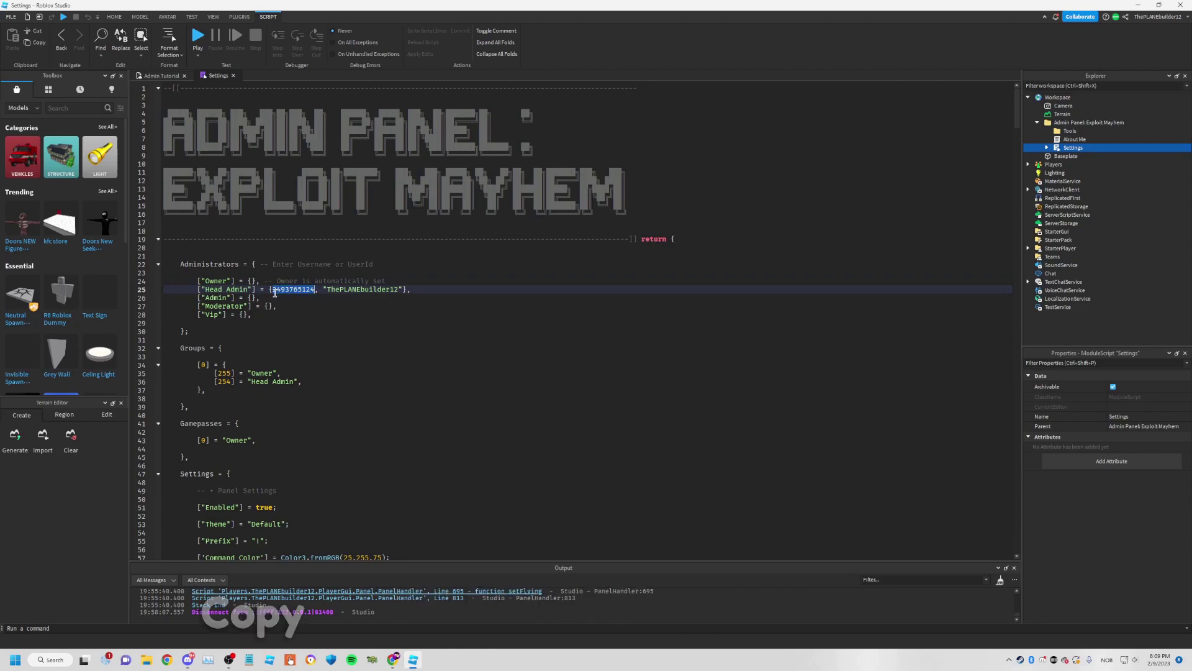
click(368, 290)
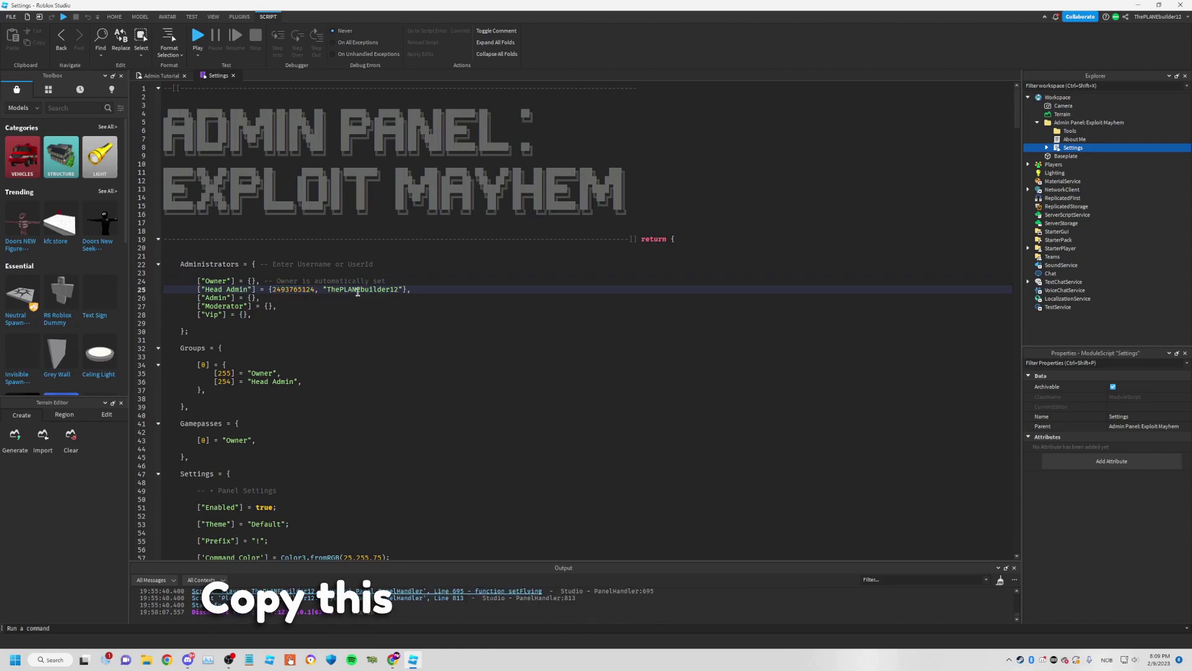
click(252, 281)
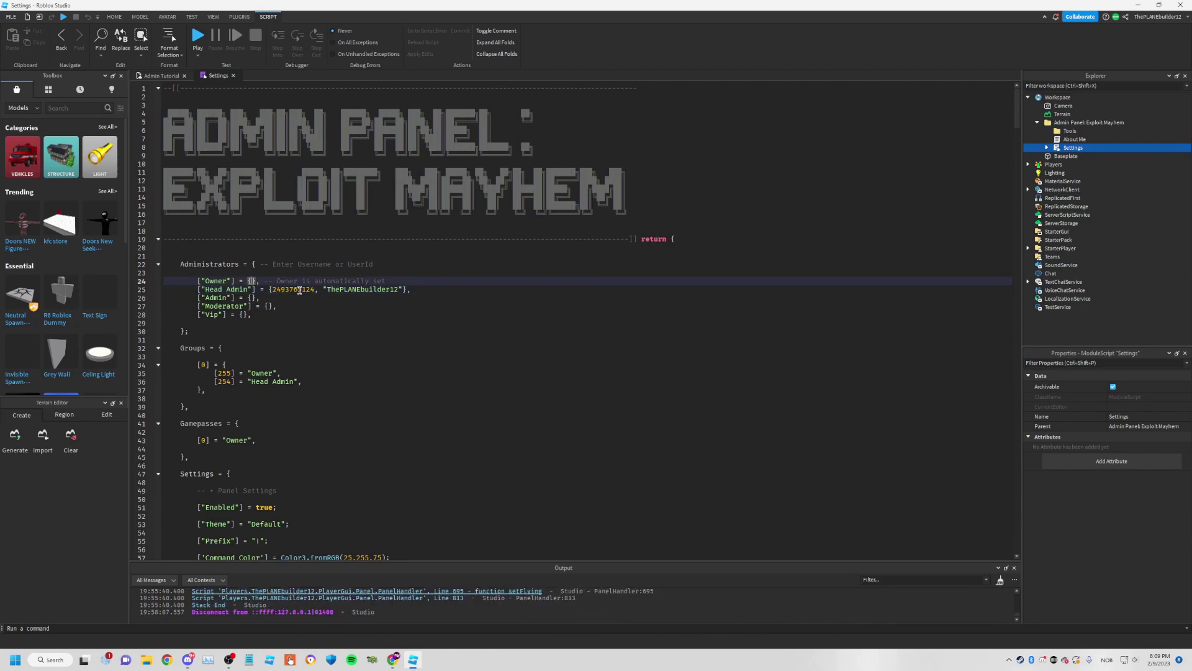
click(299, 290)
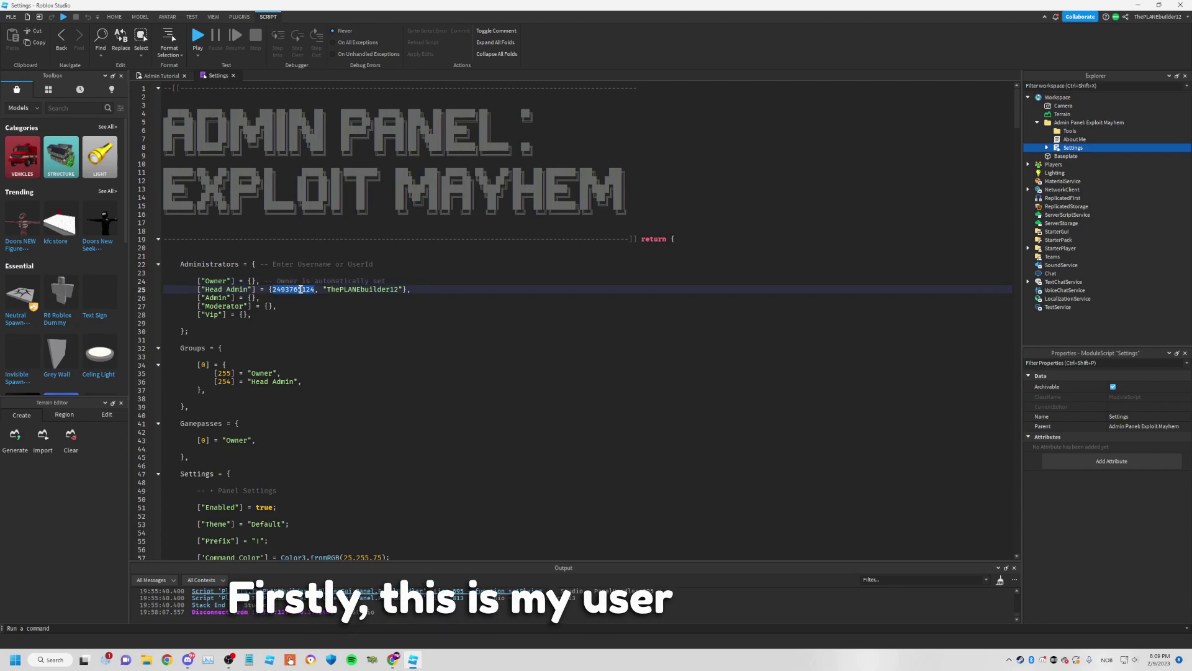
double_click(363, 291)
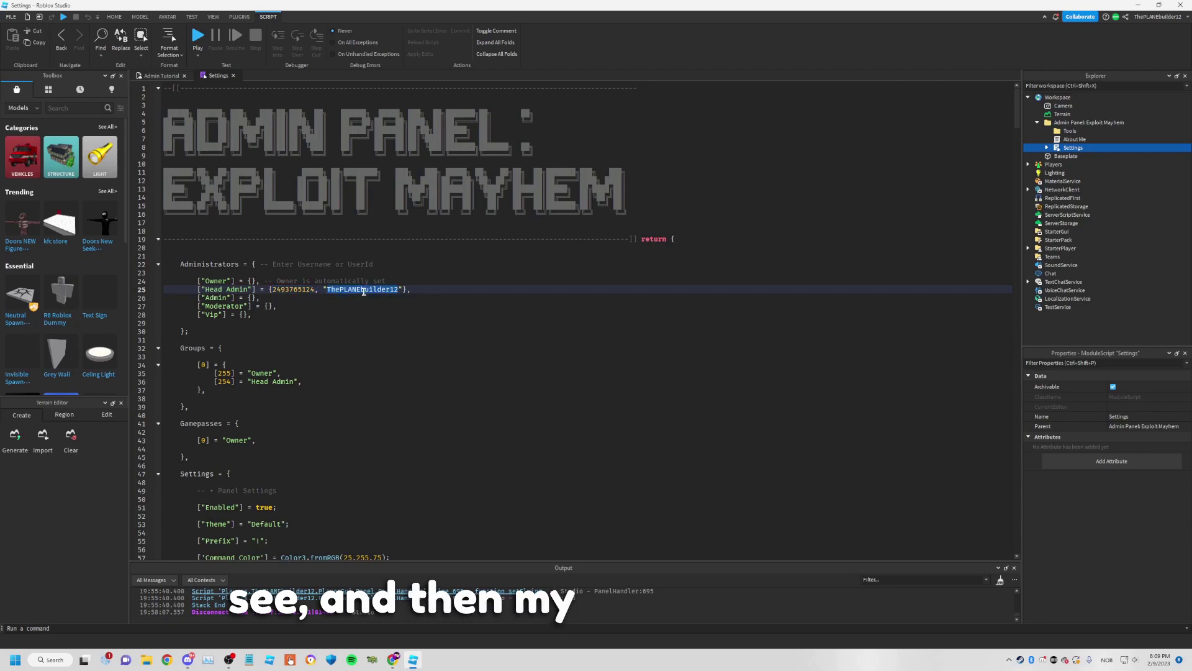
click(402, 291)
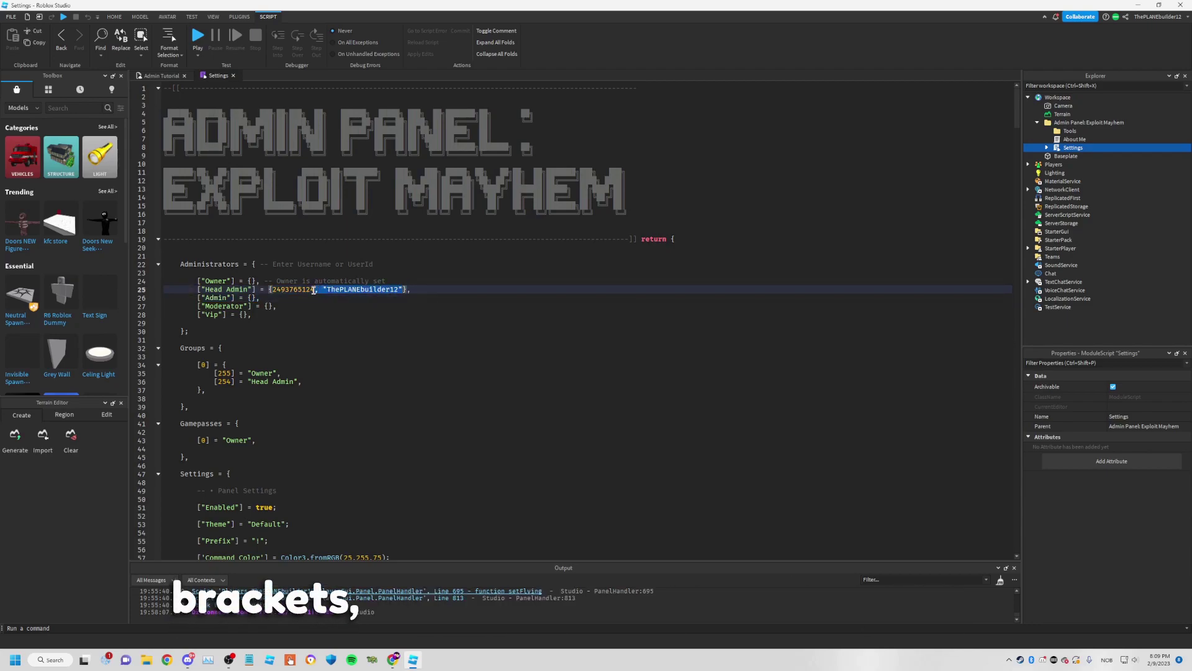
double_click(292, 291)
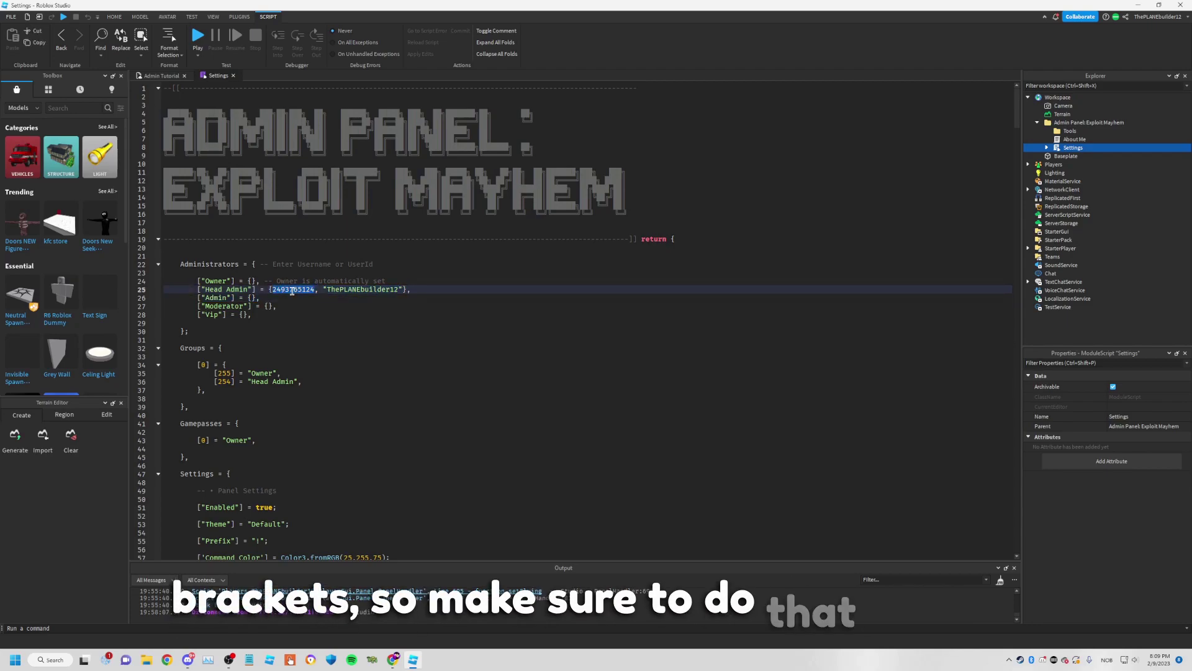
Examine the group ID with its rank permissions under Groups and the game pass ID entry under Gamepasses
scroll(318, 332, down, 3)
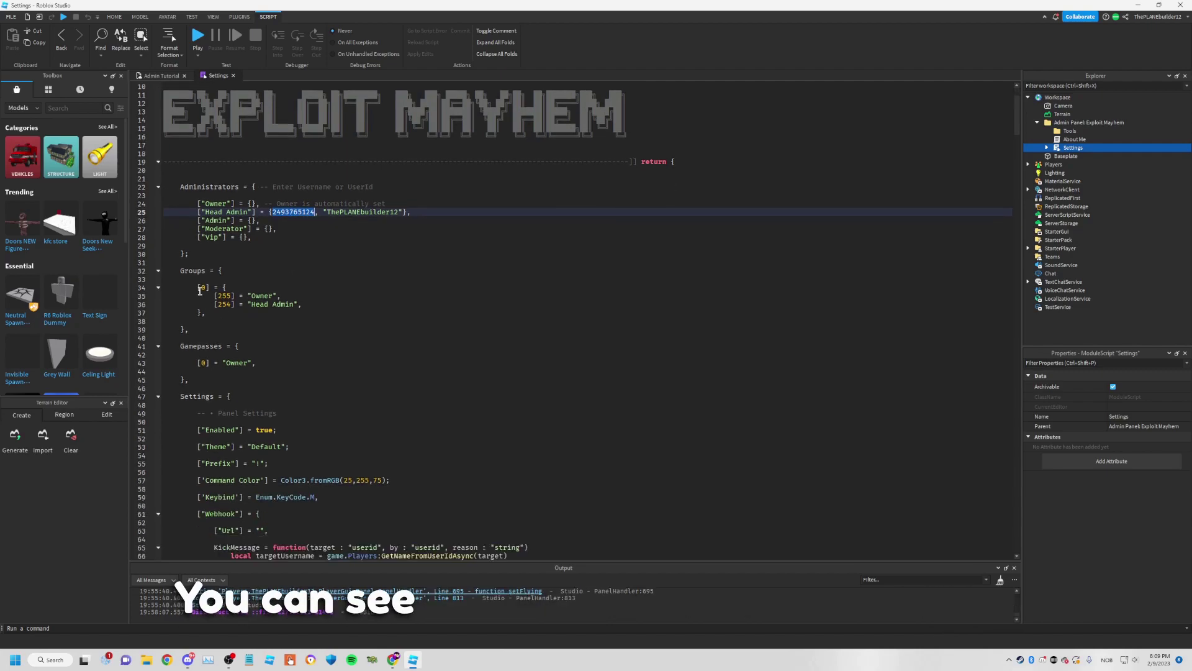
click(201, 287)
scroll(200, 346, down, 1)
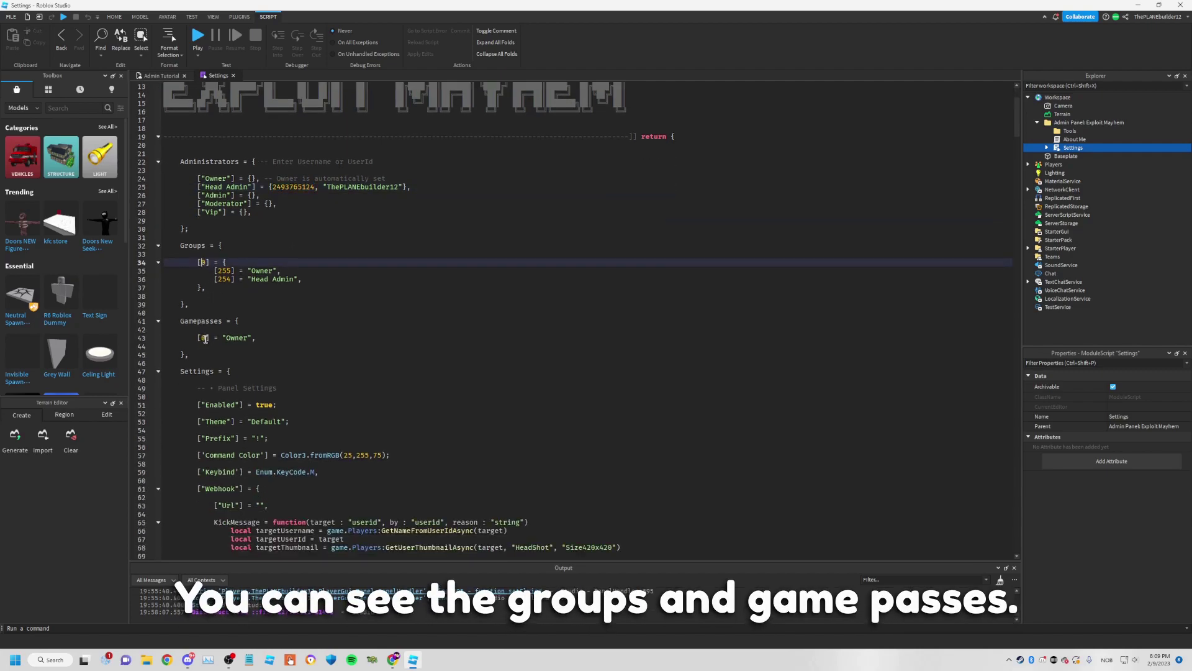
click(204, 338)
triple_click(205, 338)
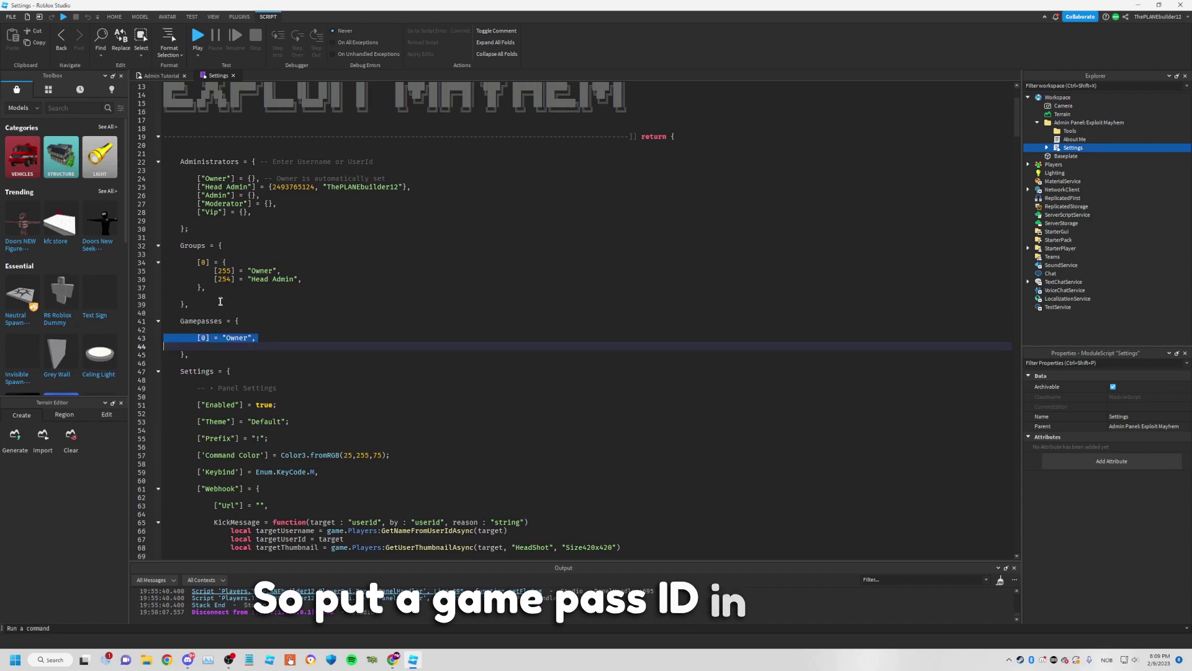
click(204, 261)
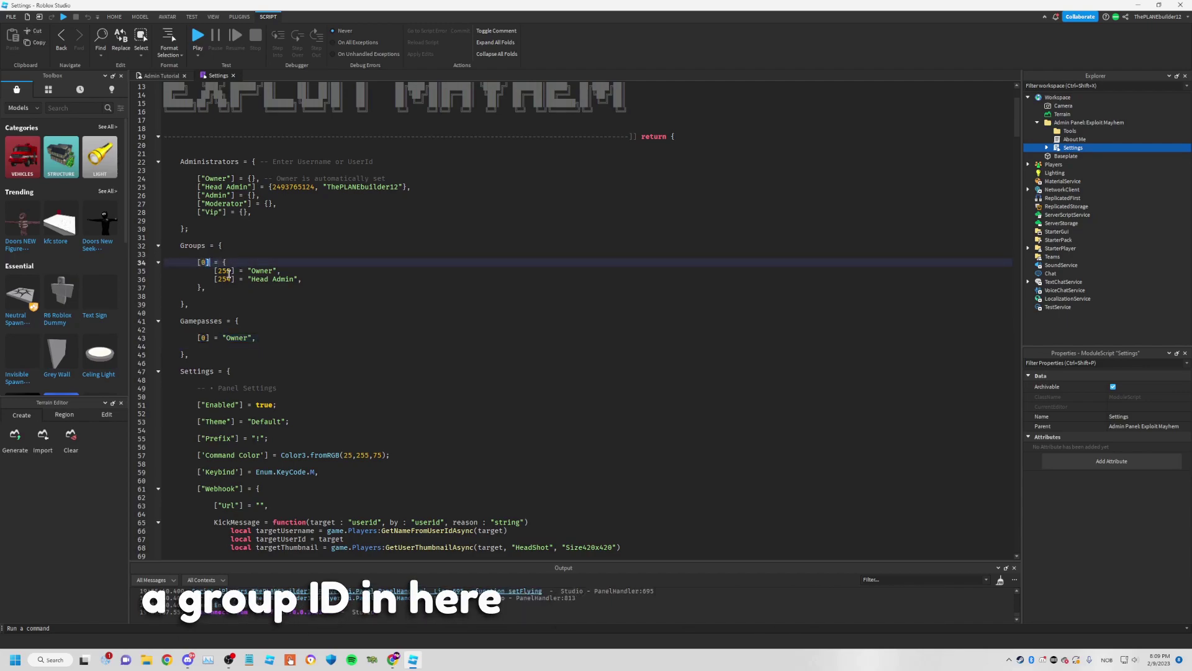
click(227, 271)
double_click(224, 279)
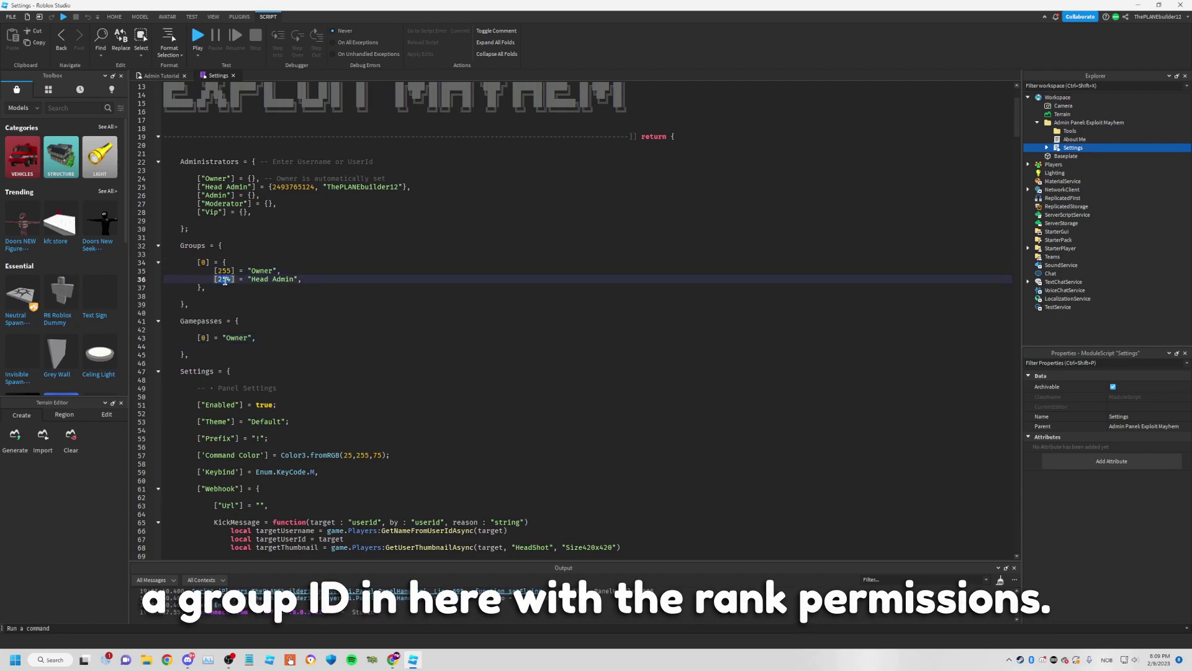
click(251, 327)
Review the Panel Settings section of the script, checking the Command Color, Prefix and Keybind entries
scroll(306, 387, down, 4)
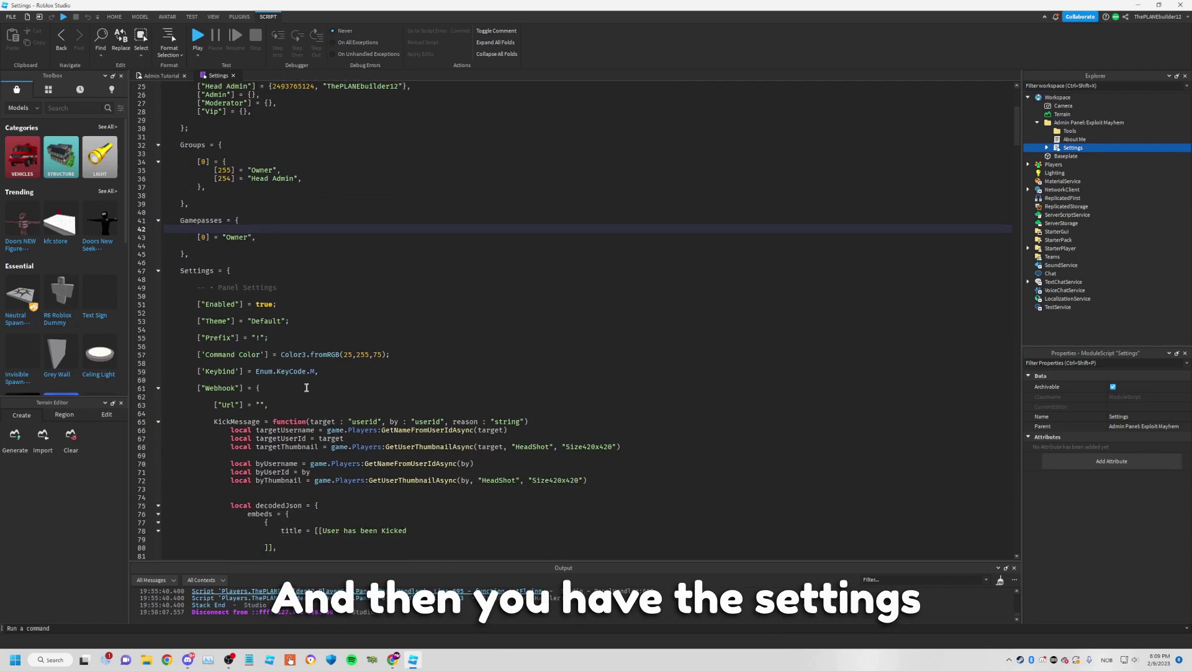
click(368, 355)
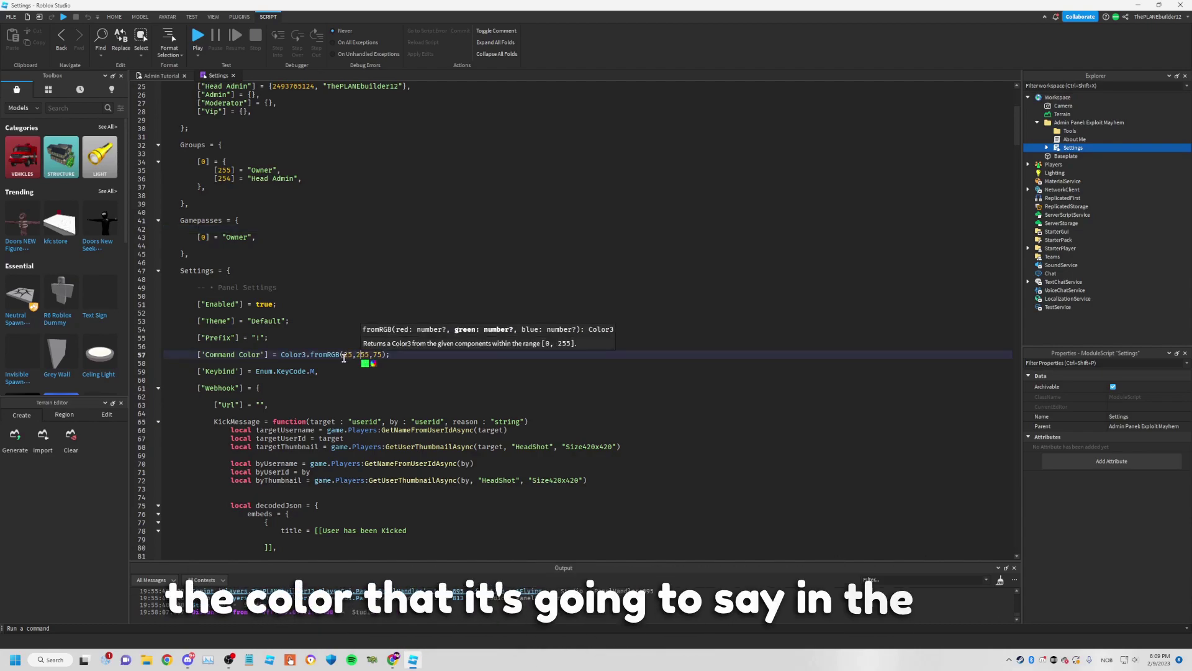
click(261, 338)
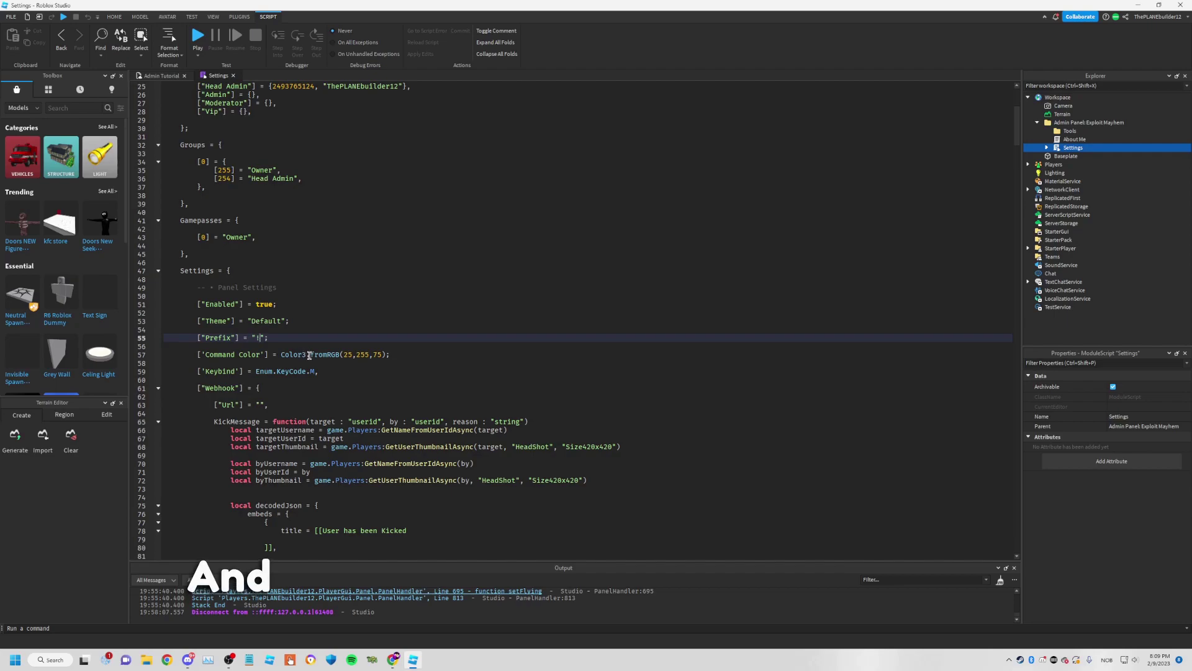
drag(233, 371, 317, 372)
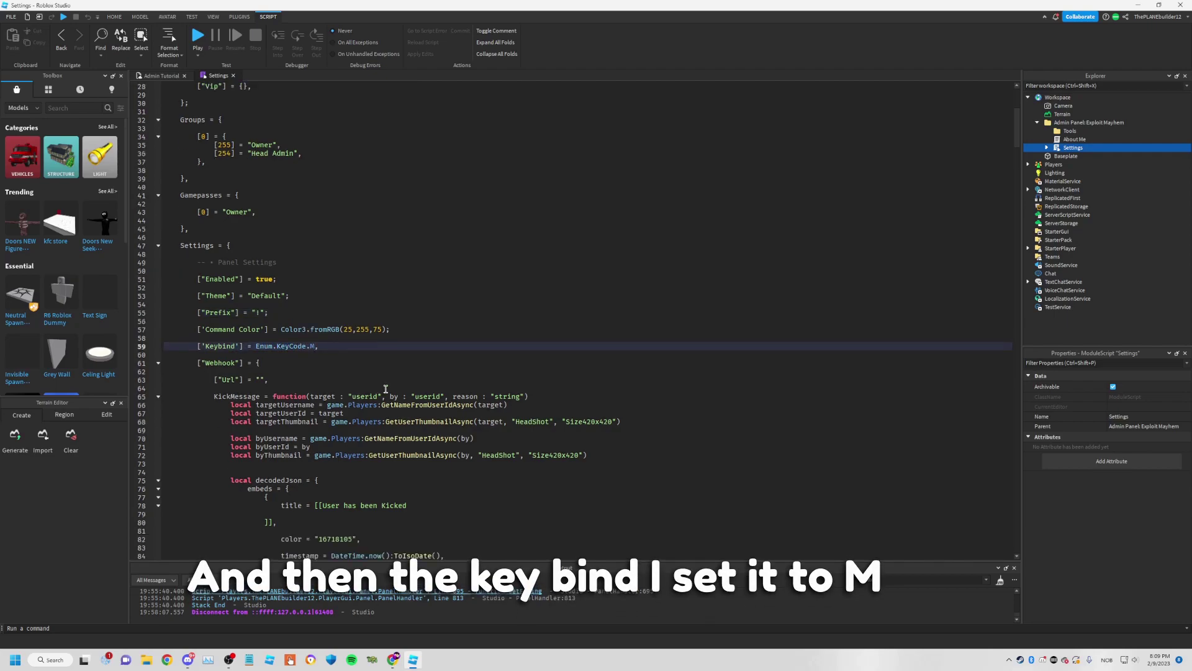
Try to remove the user ID from the Head Admin entry so that only the username is listed
scroll(348, 347, up, 4)
scroll(339, 314, up, 2)
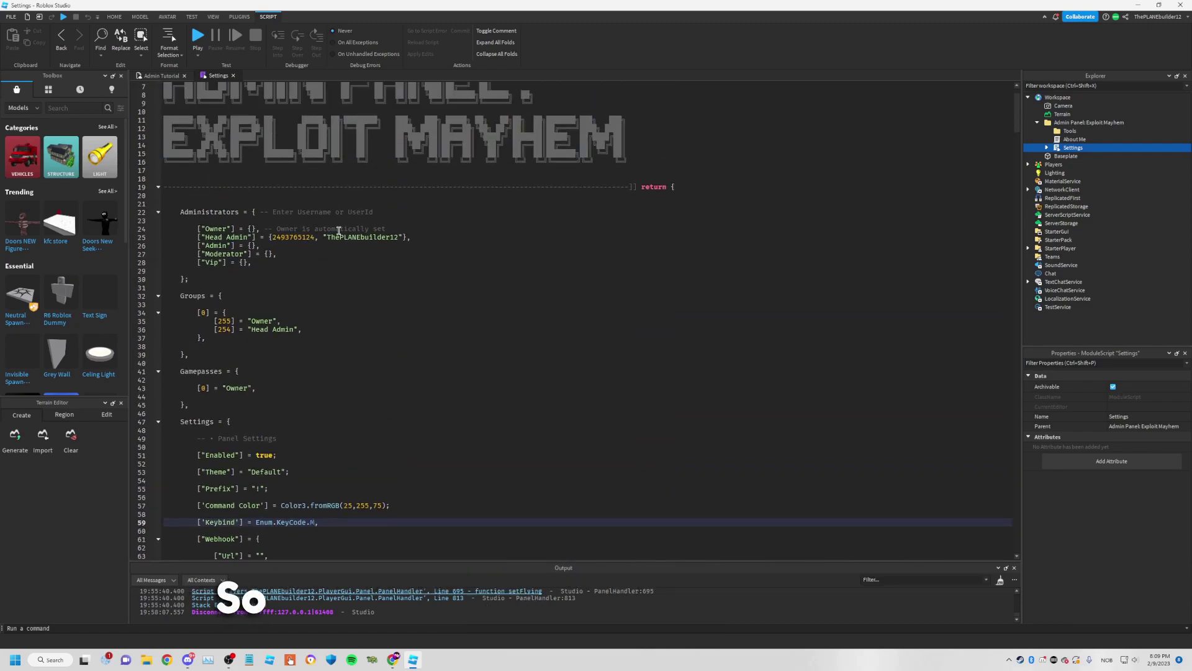
double_click(343, 236)
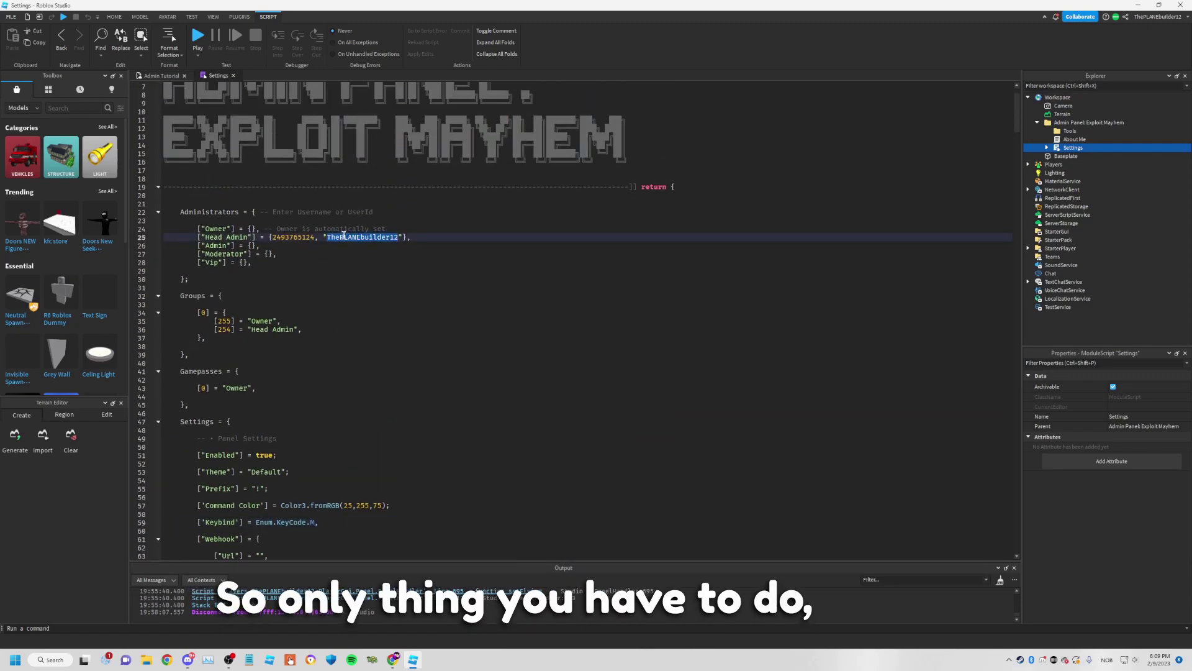
click(365, 238)
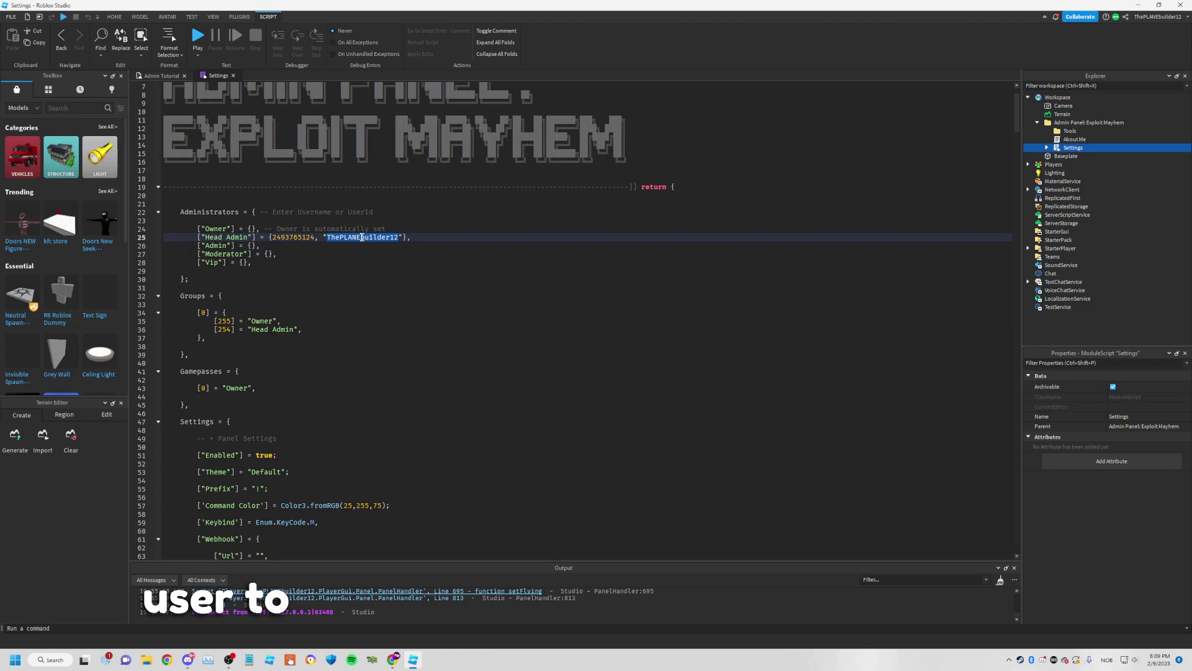
triple_click(356, 237)
click(298, 237)
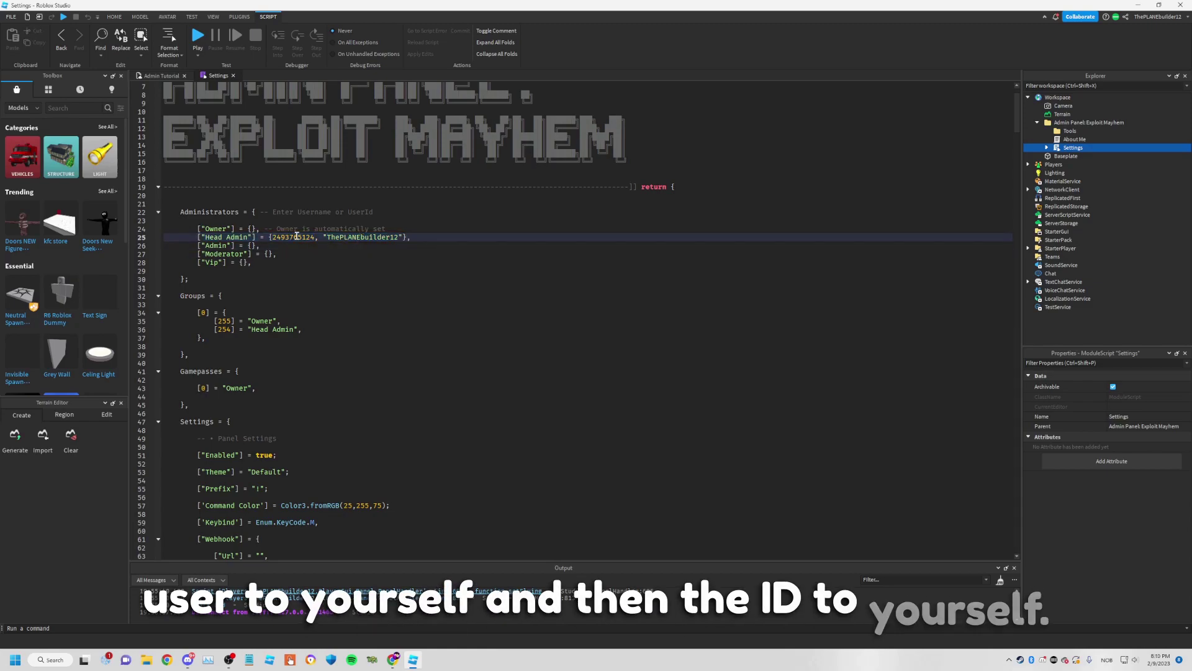
drag(323, 238, 309, 237)
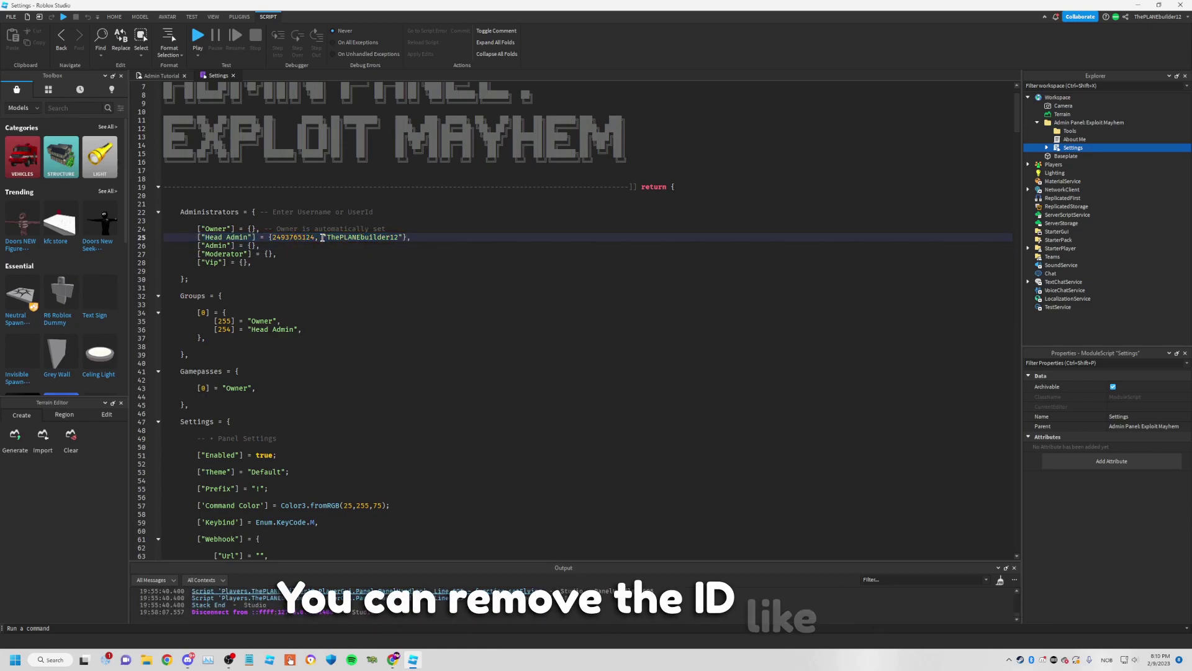
key(BackSpace)
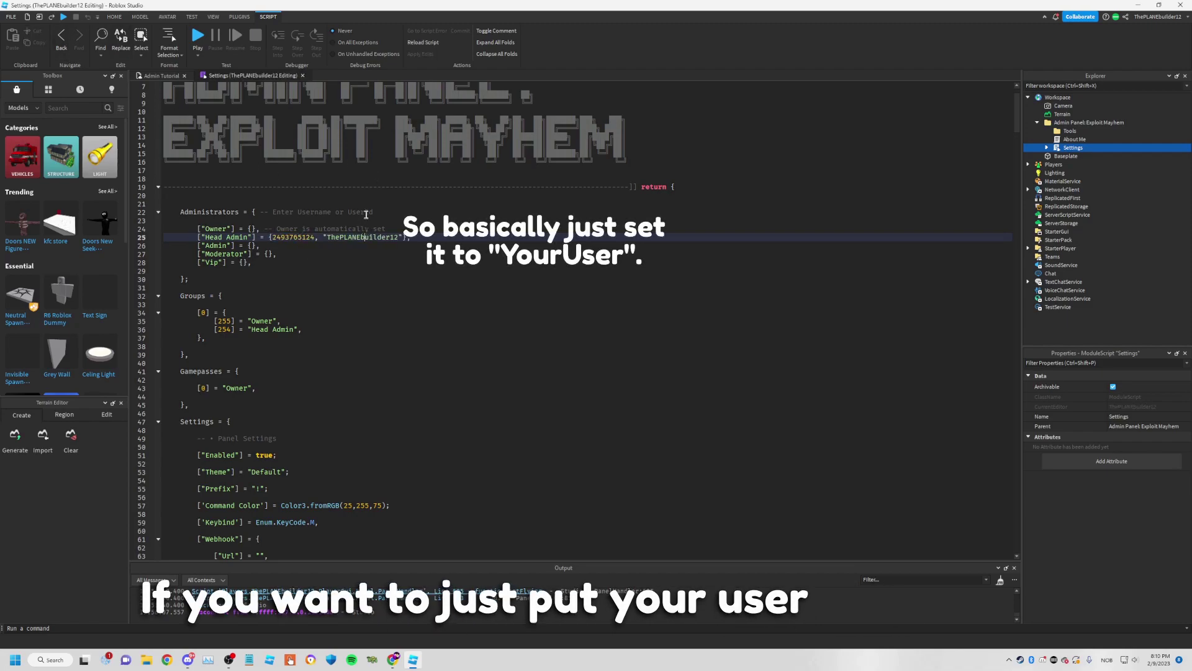
Close the Settings script and start a playtest of the place
click(302, 76)
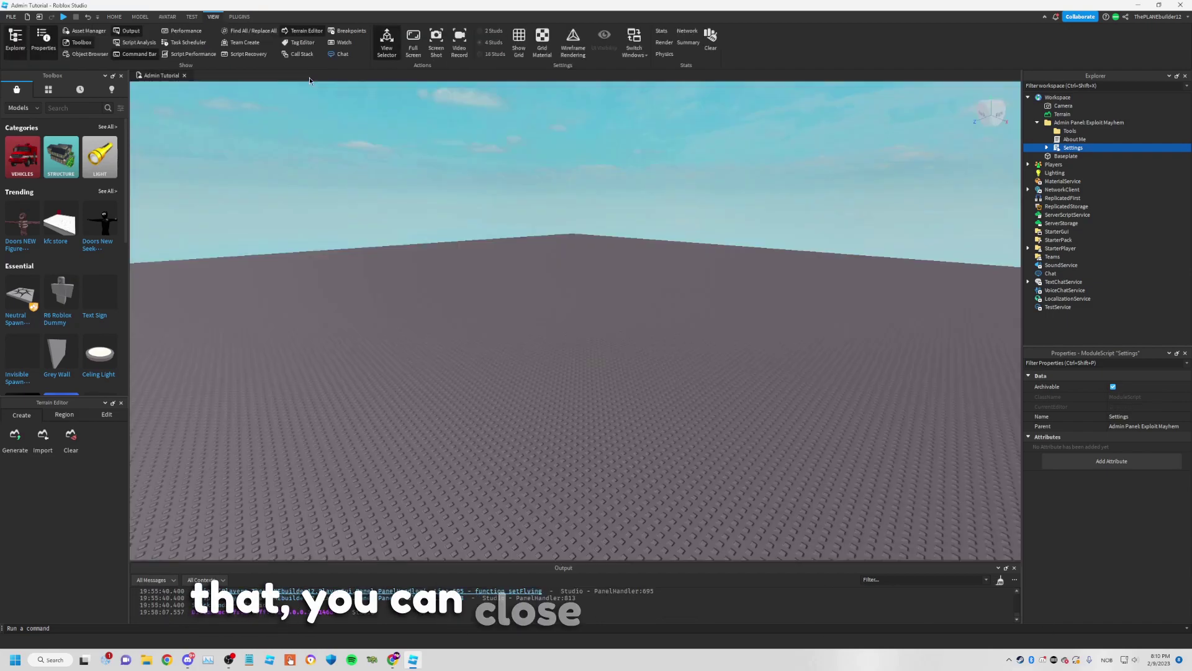
click(1037, 122)
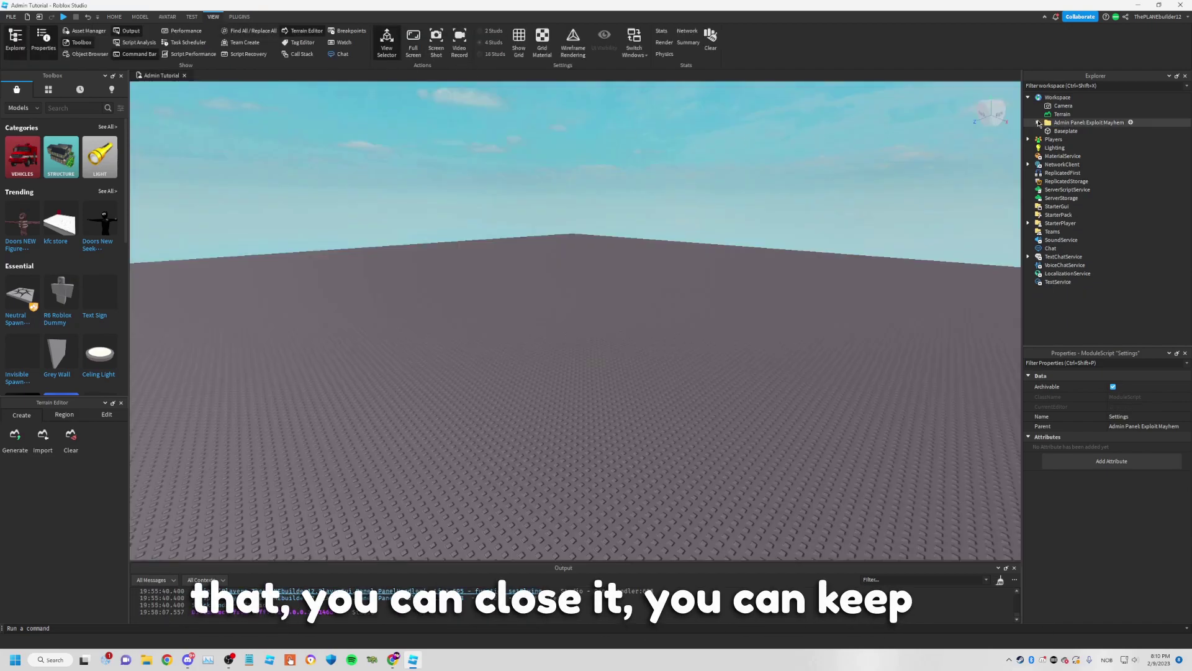
click(63, 16)
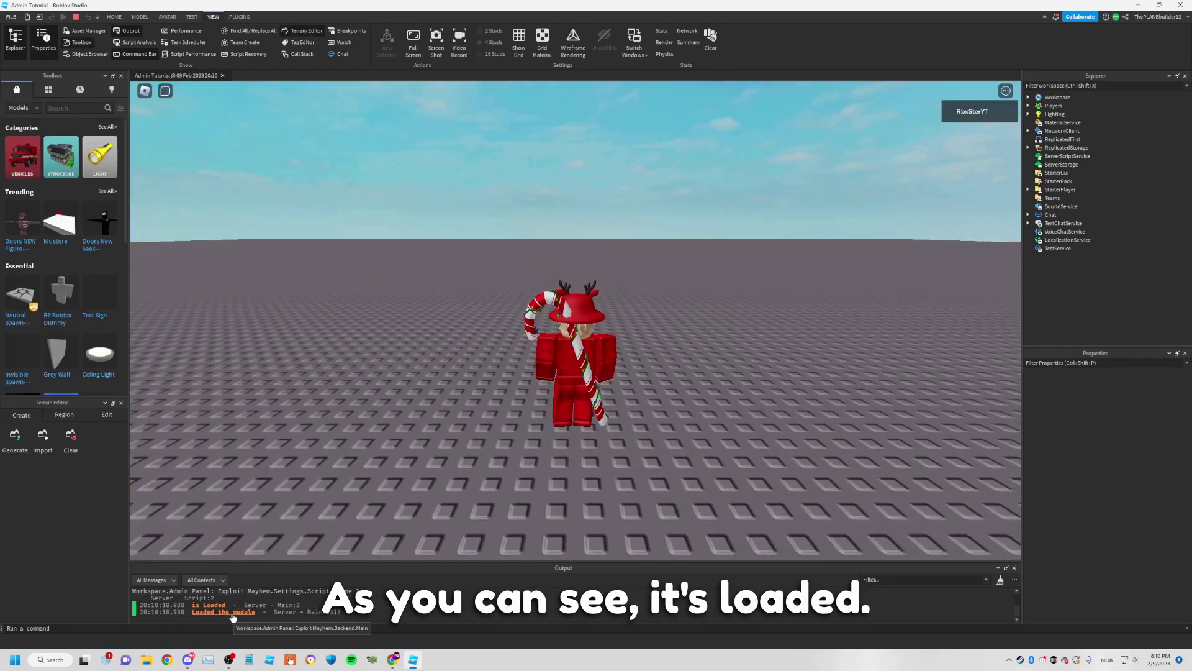
Open the admin panel's radial menu in the playtest, close it and open it again
key(s)
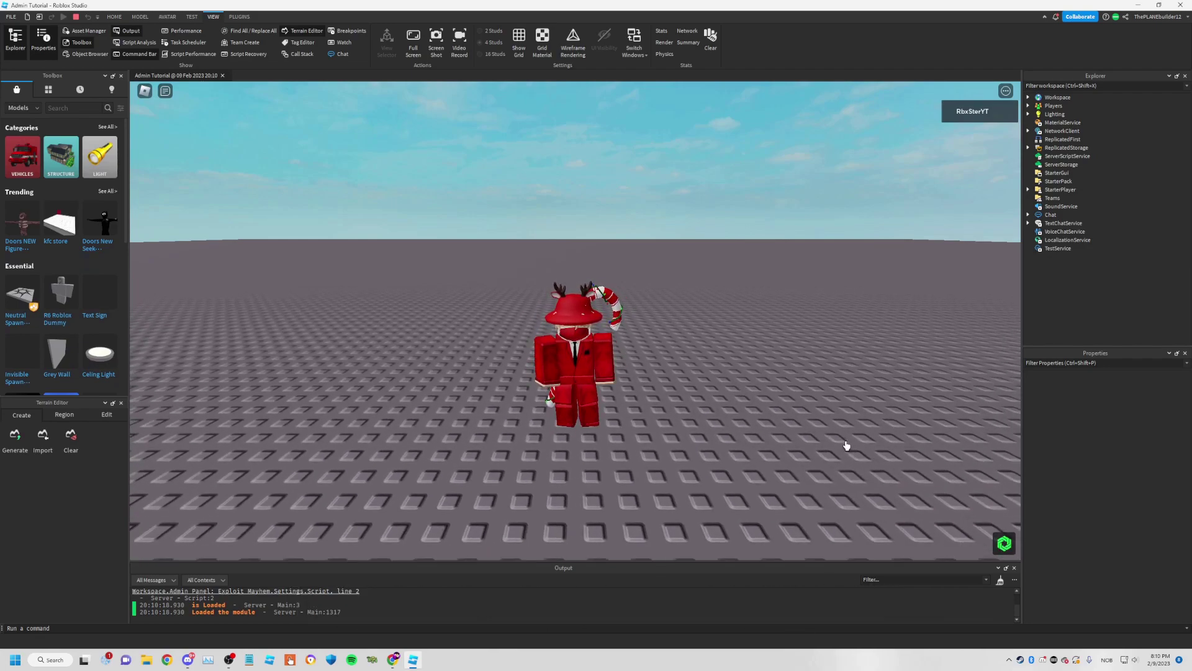
key(m)
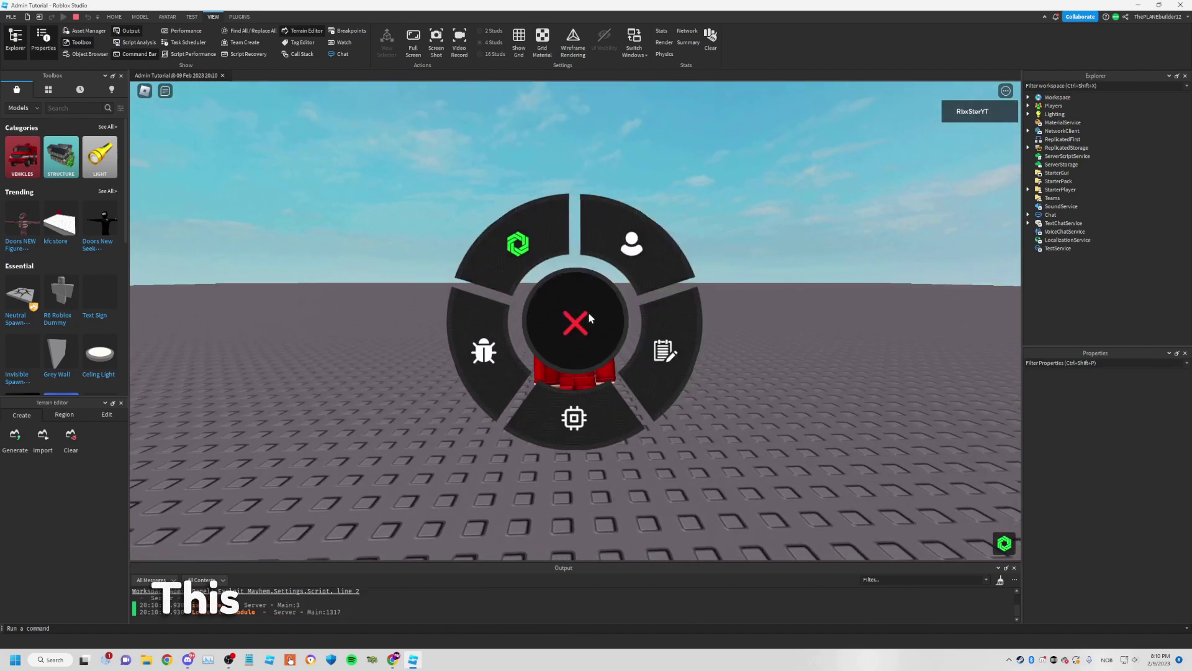
click(587, 314)
click(1004, 548)
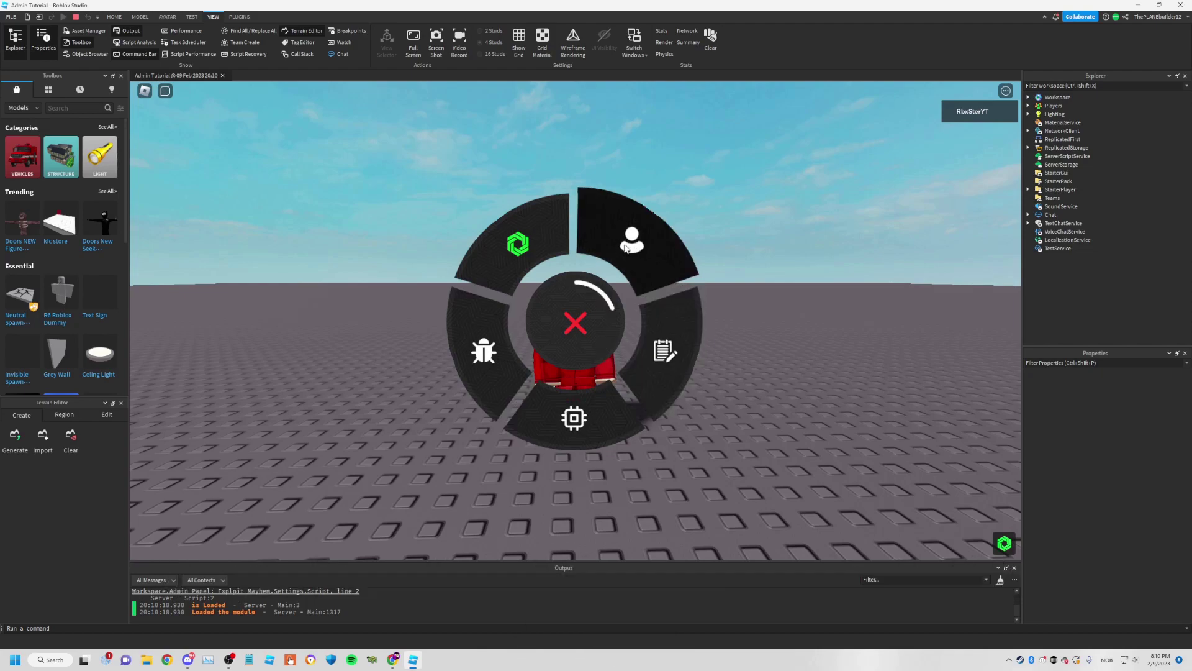
Open the EM Panel window from the radial menu and reposition it over the game view
click(520, 244)
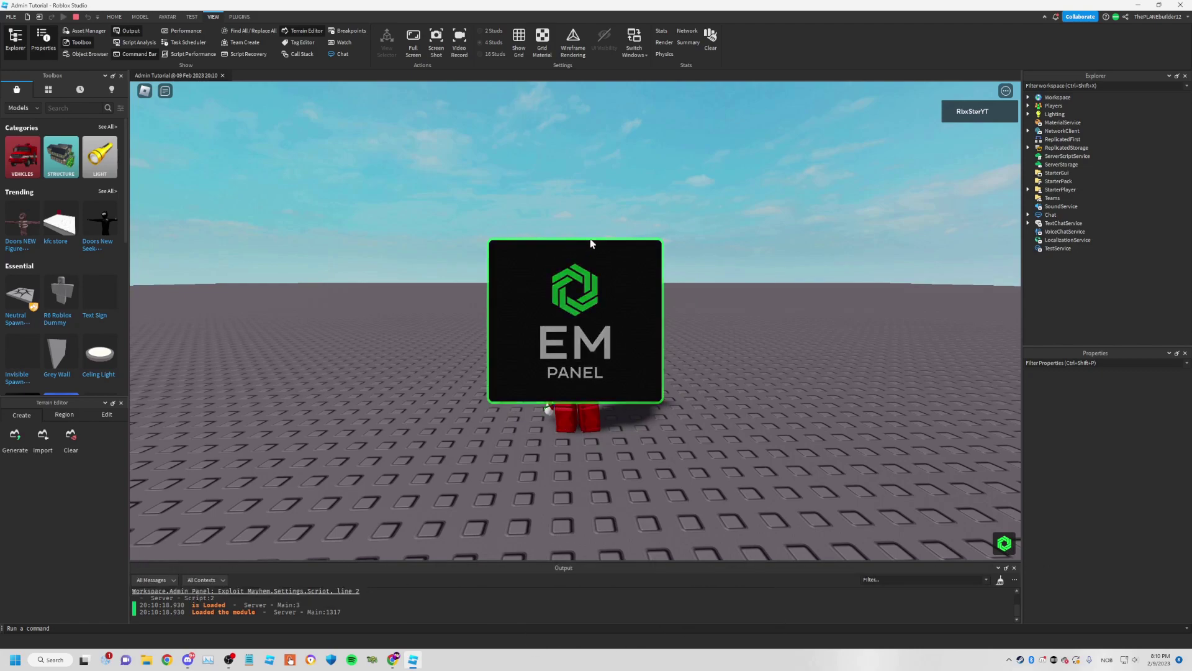
drag(574, 177, 555, 154)
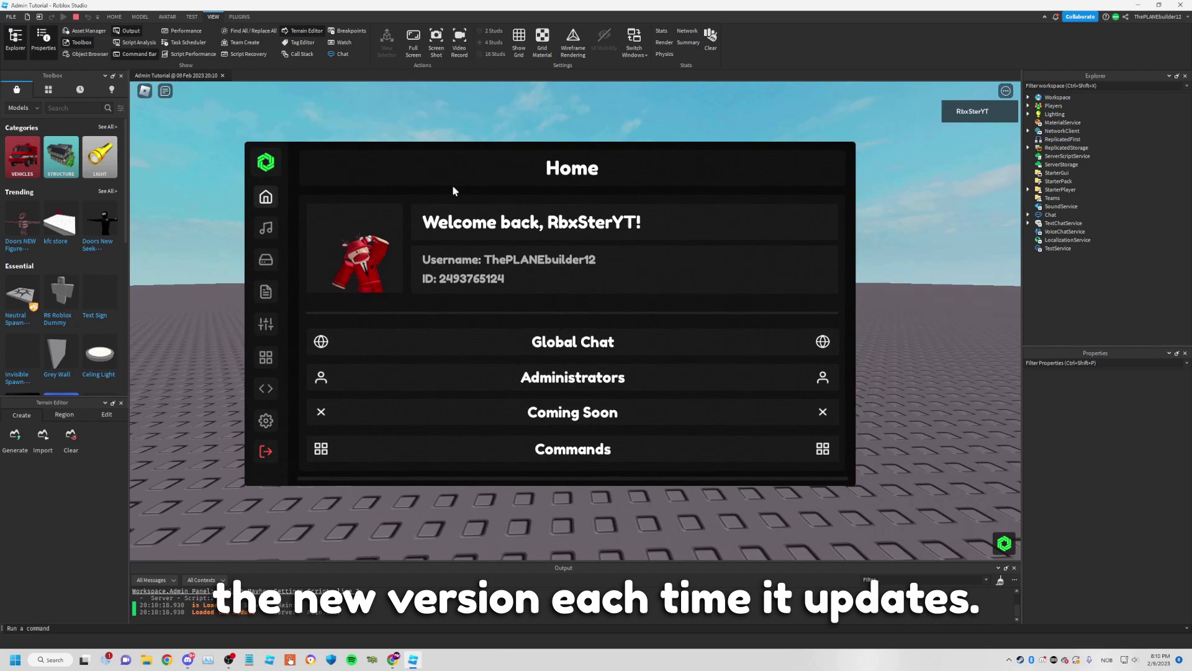
drag(474, 170, 505, 177)
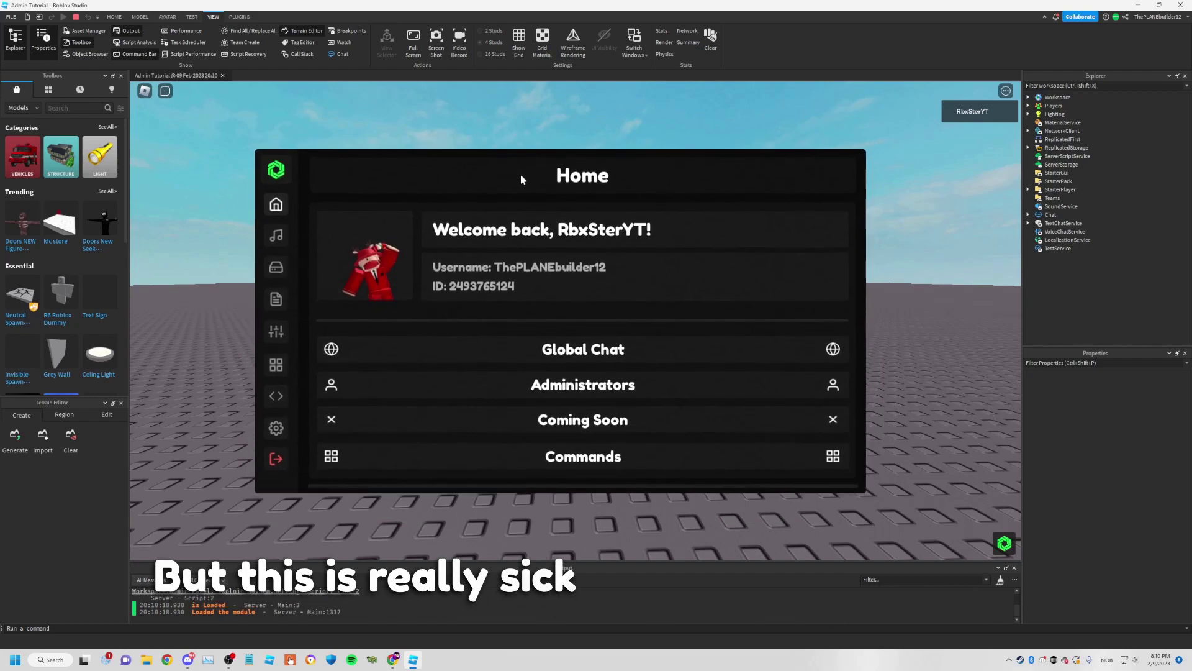
Open the panel's Global Chat, send "hey" in the regular game chat, and return to the Home page
click(689, 345)
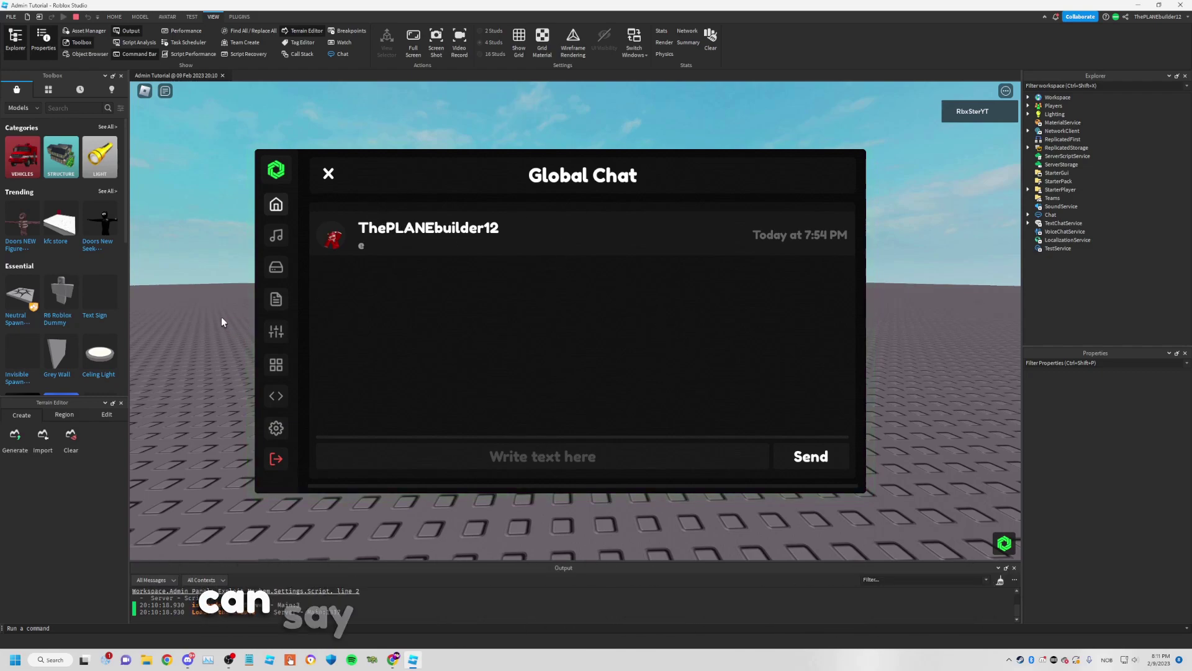
key(slash)
text(hey)
key(Return)
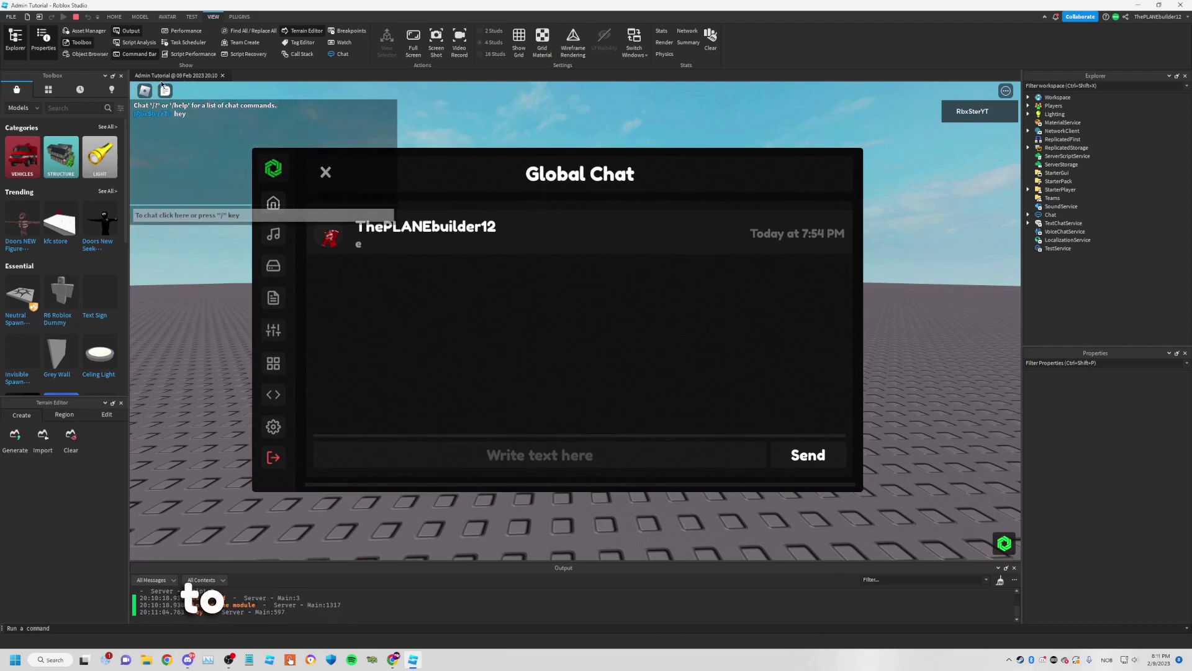
click(327, 171)
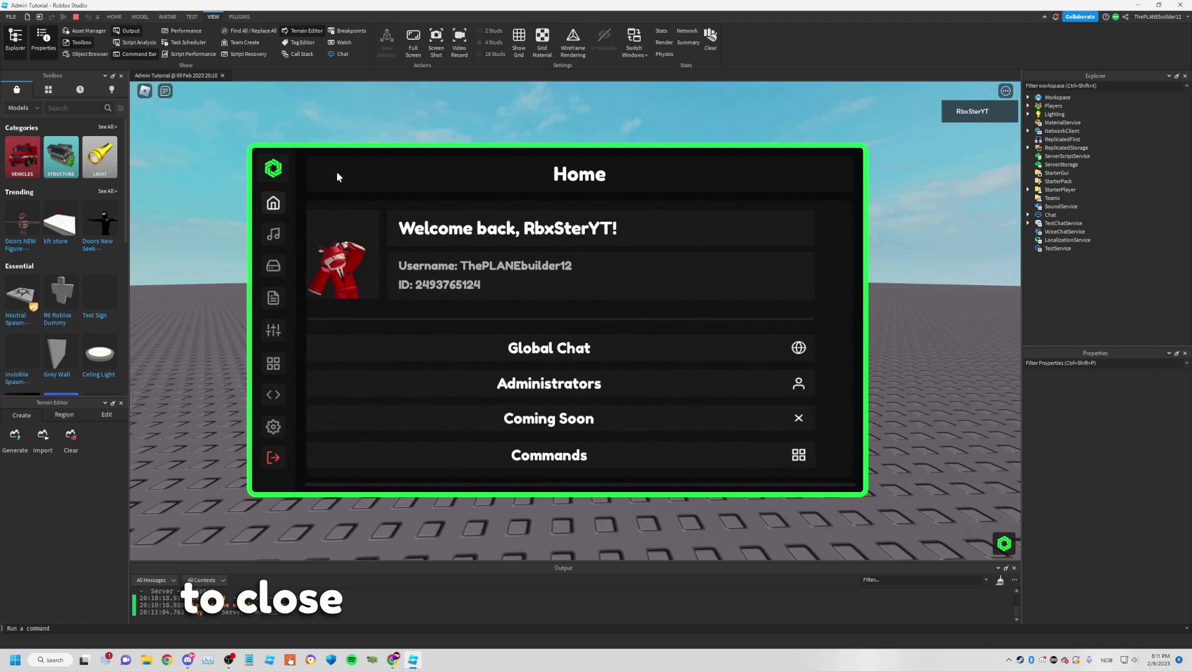
Reopen Global Chat and send the message "Text" to the other moderators
click(584, 345)
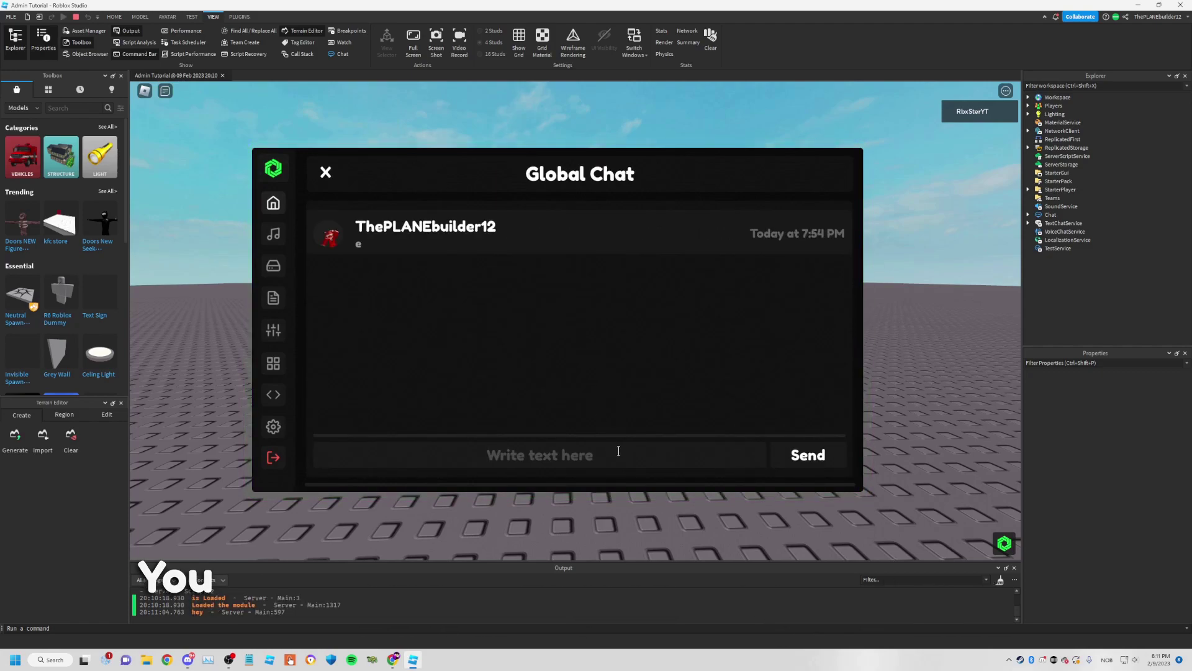
text(T)
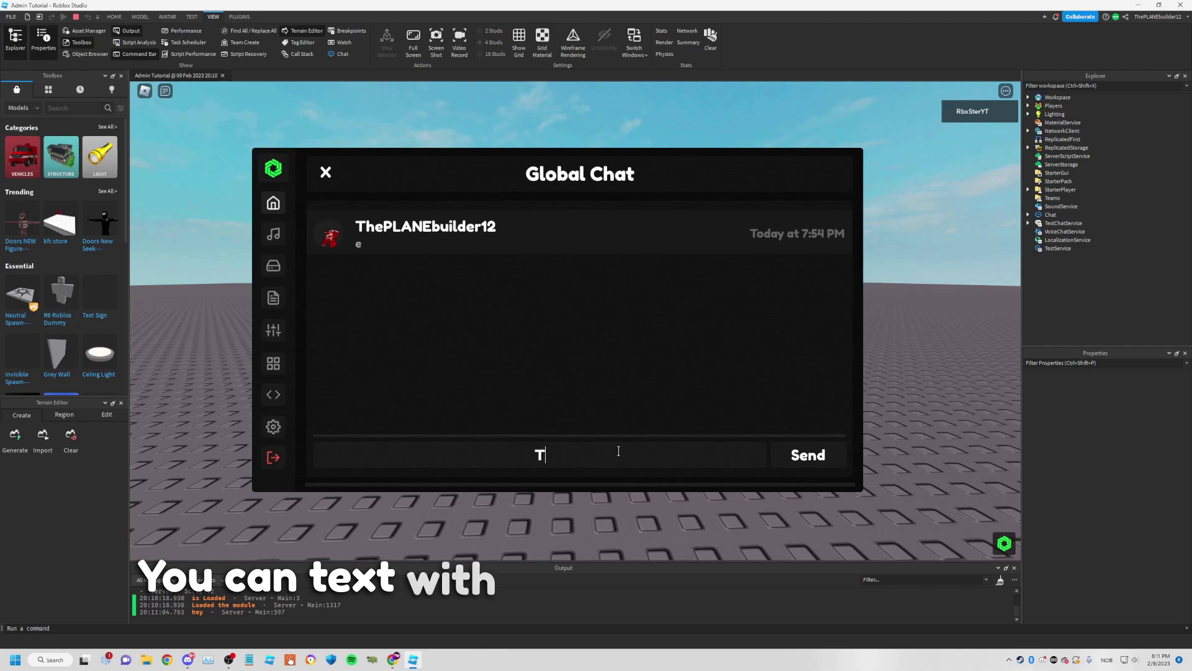
text(ext)
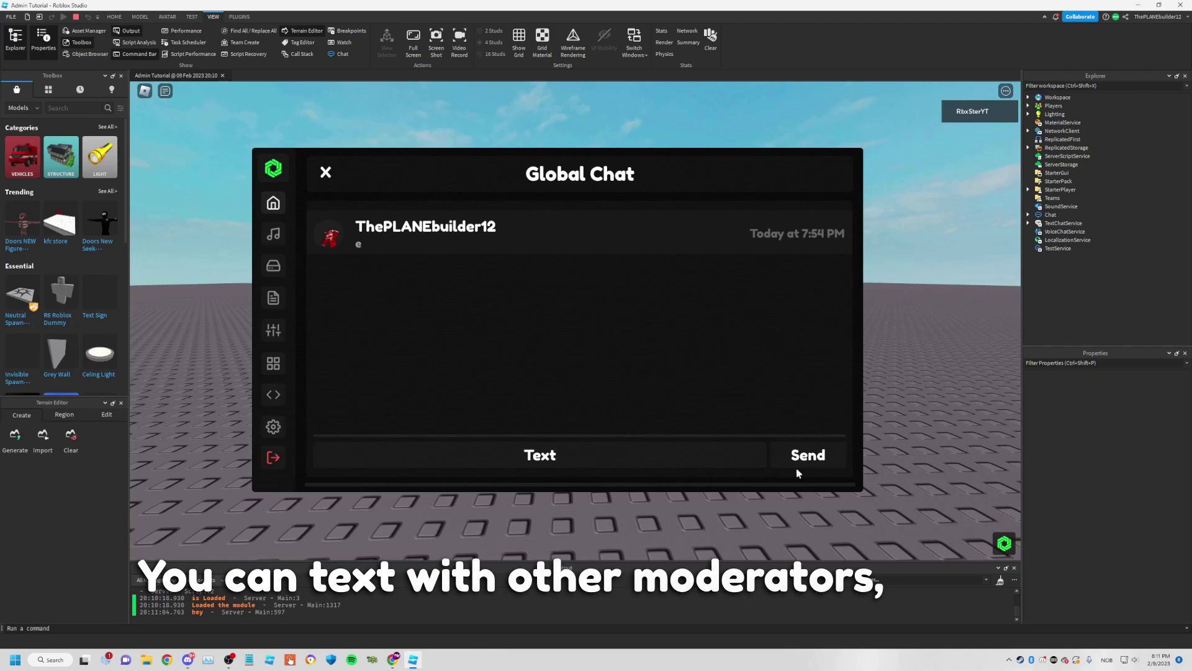
click(772, 448)
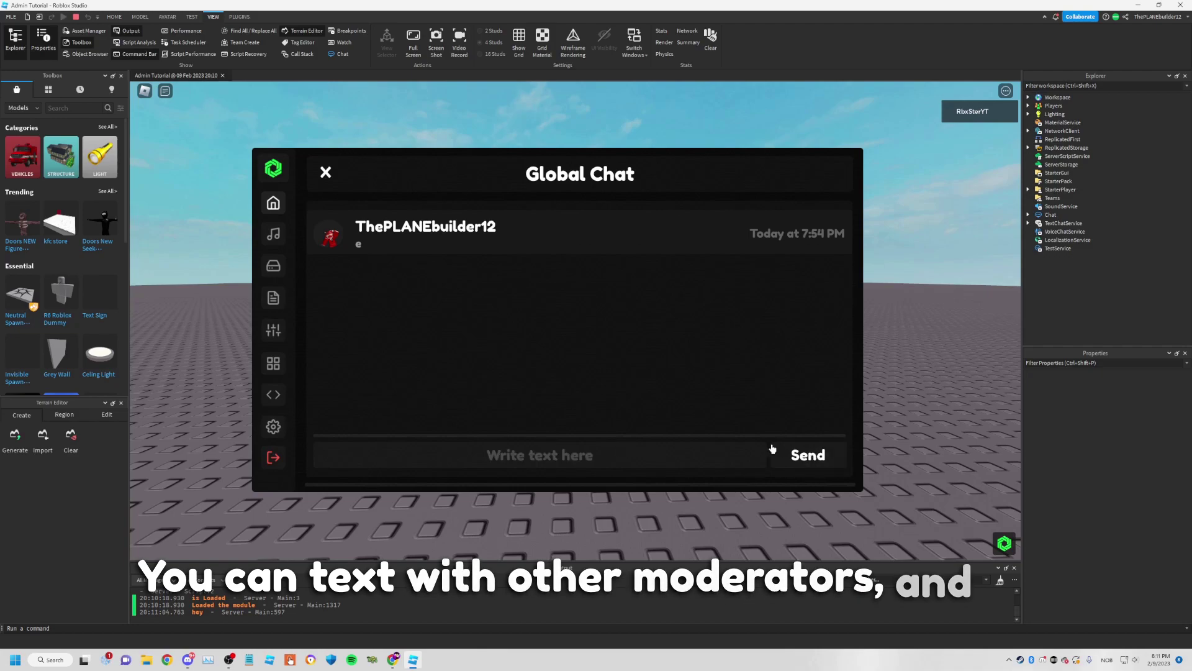
Send a short greeting message in Global Chat and return to the Home page
click(596, 447)
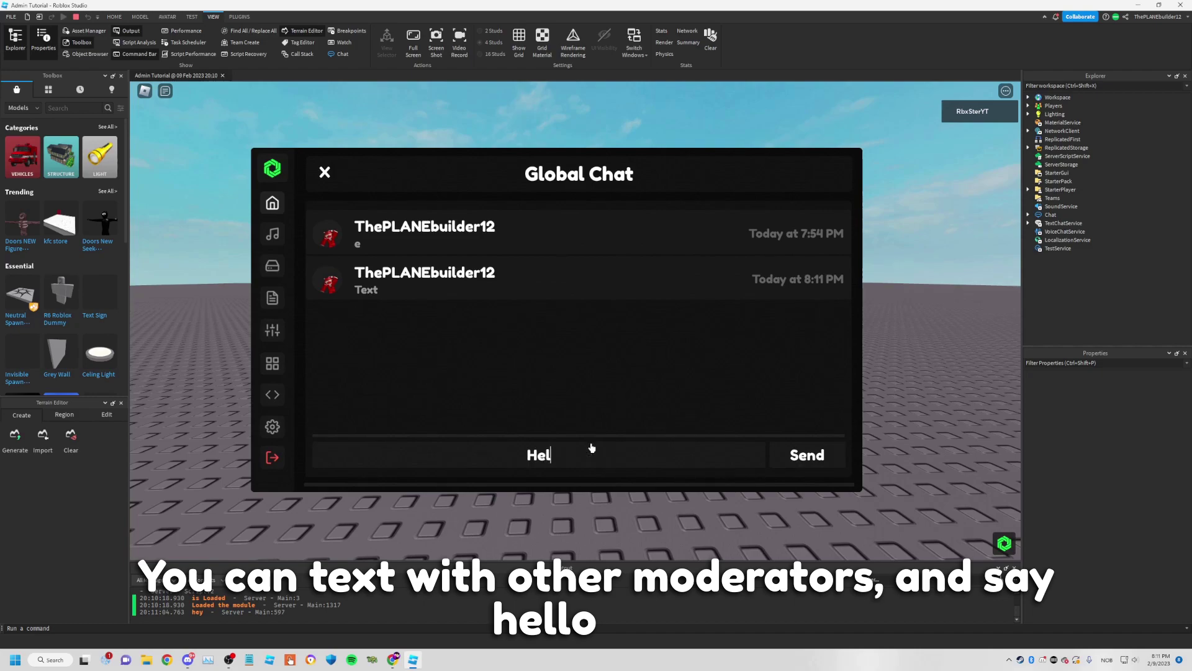
text(Hello Dan, etc)
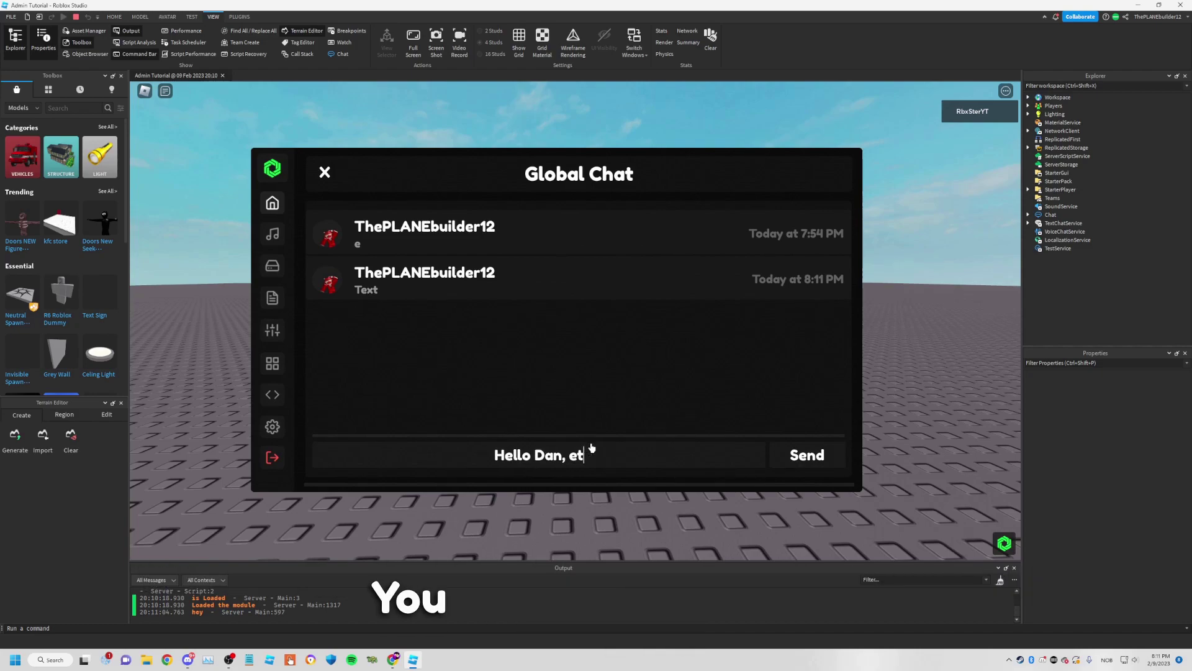
click(818, 457)
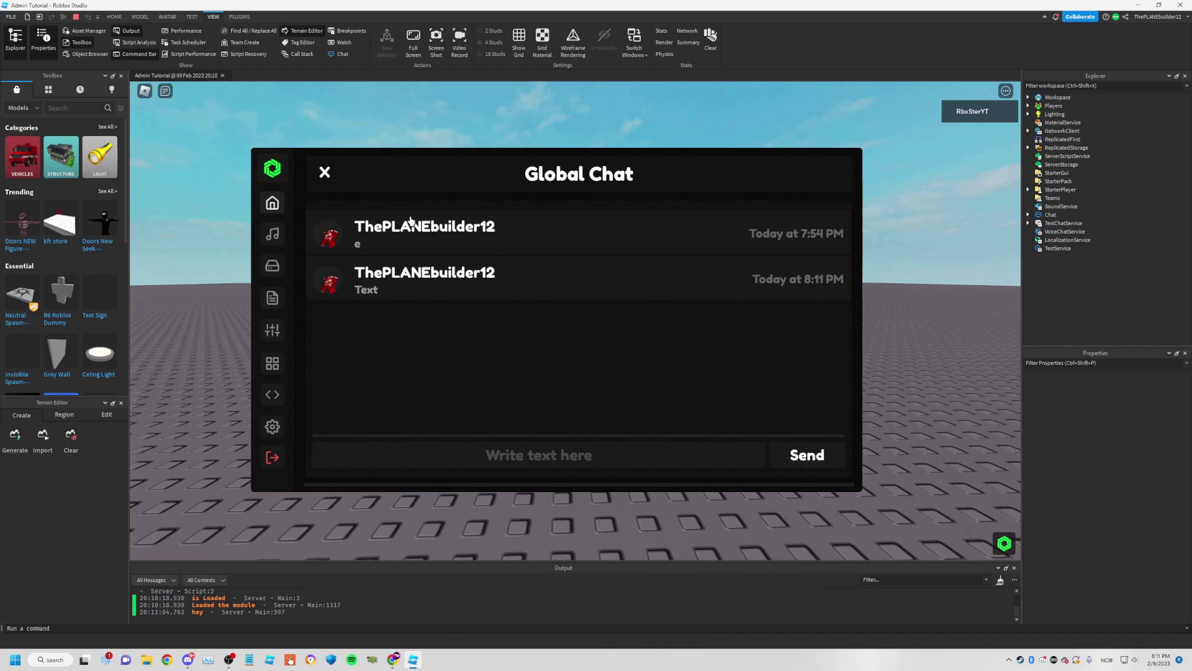
click(327, 174)
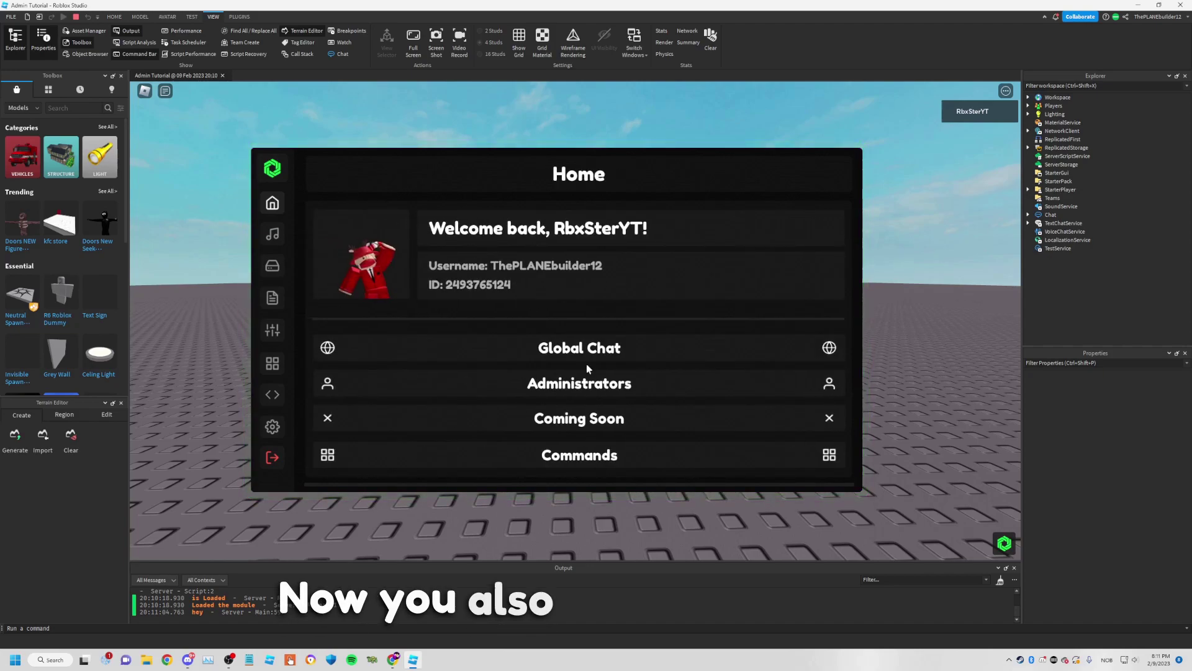
Open the Administrators page, try the Teleport option of an admin alert, and return to the Home page
click(596, 383)
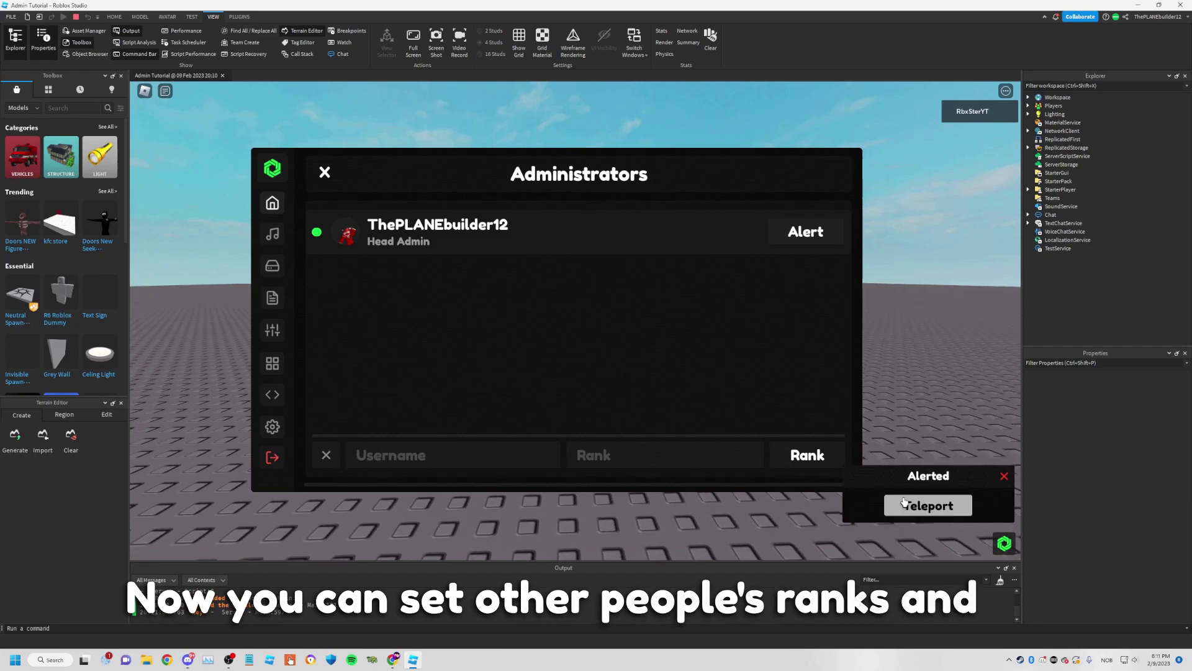
click(905, 504)
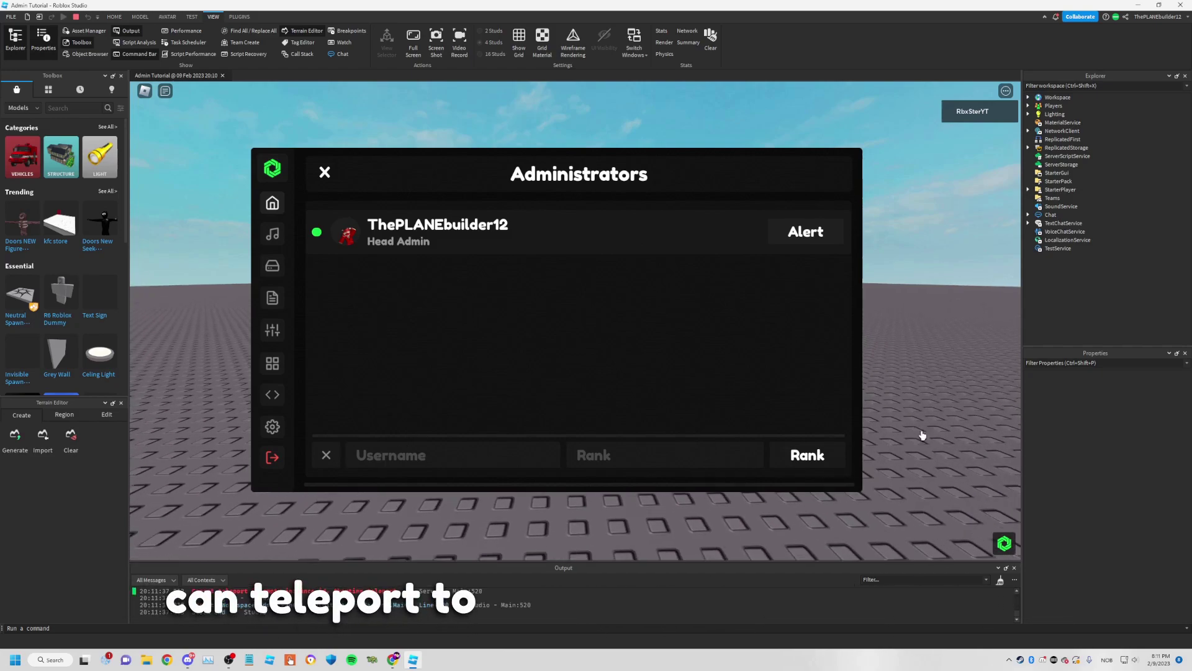
click(324, 174)
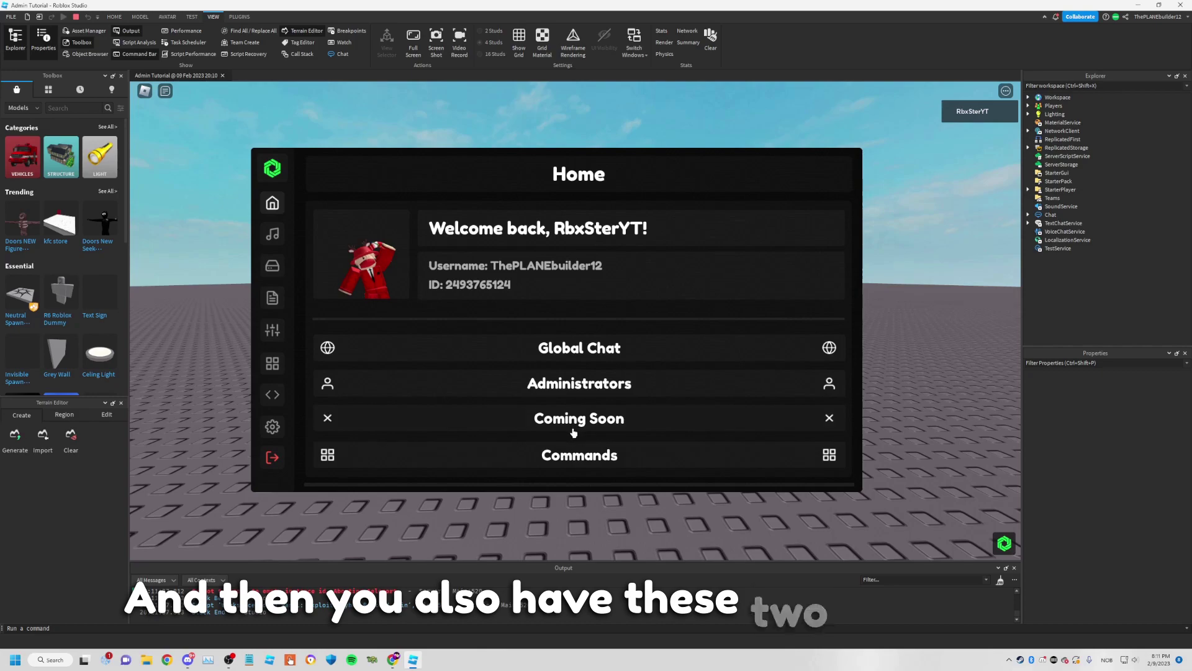
Browse the panel's Commands list, set the command prefix to ">", and close the page
click(593, 455)
scroll(528, 329, down, 10)
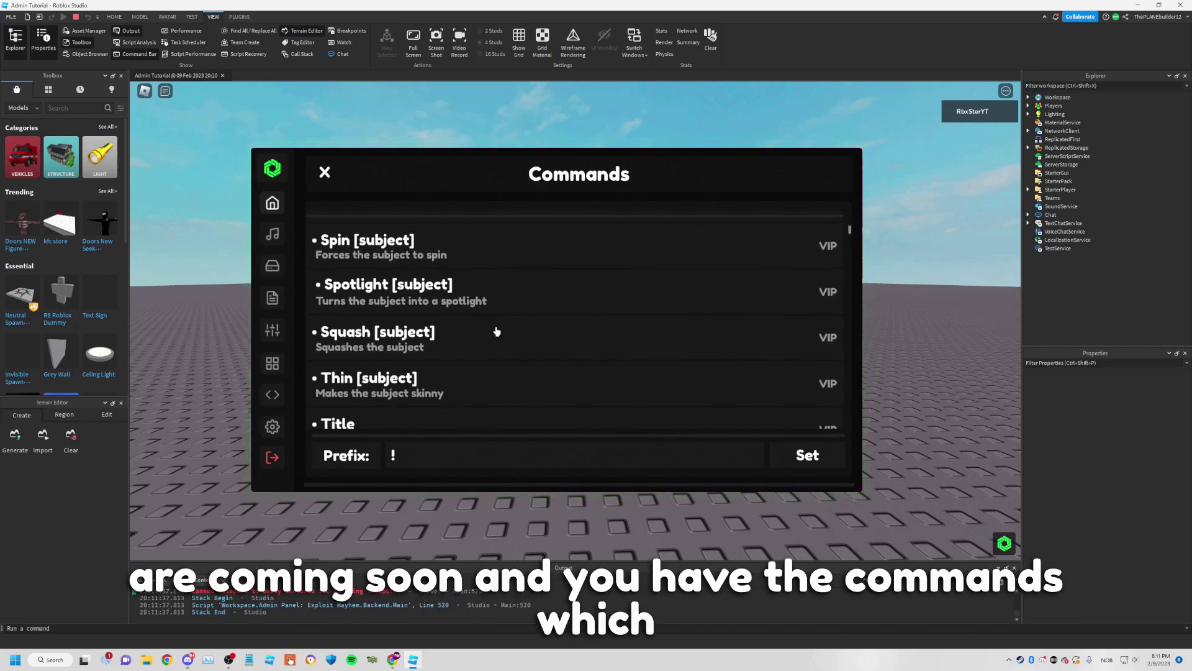
scroll(559, 318, down, 10)
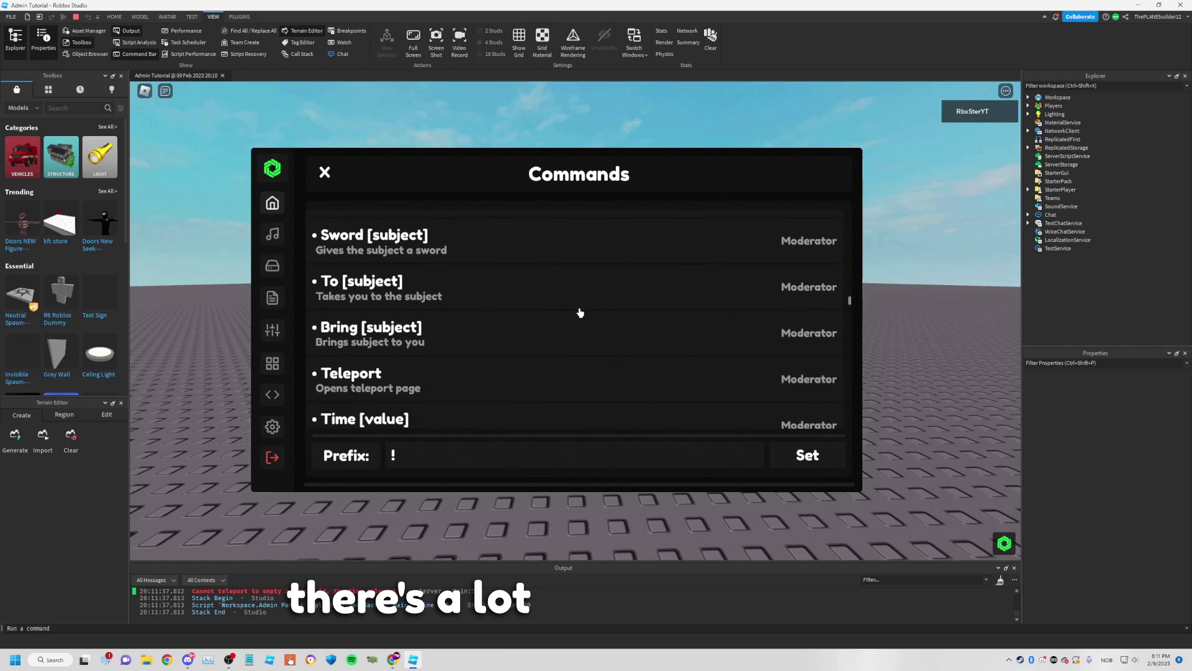
scroll(581, 313, up, 4)
scroll(583, 313, down, 2)
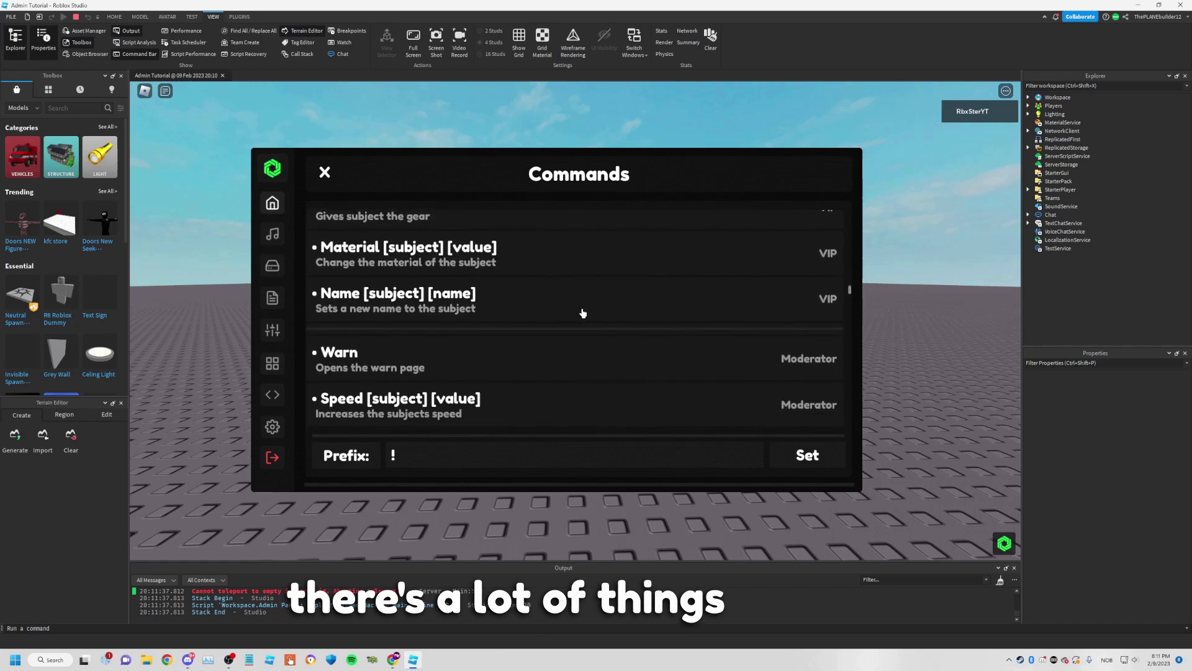
scroll(582, 313, up, 15)
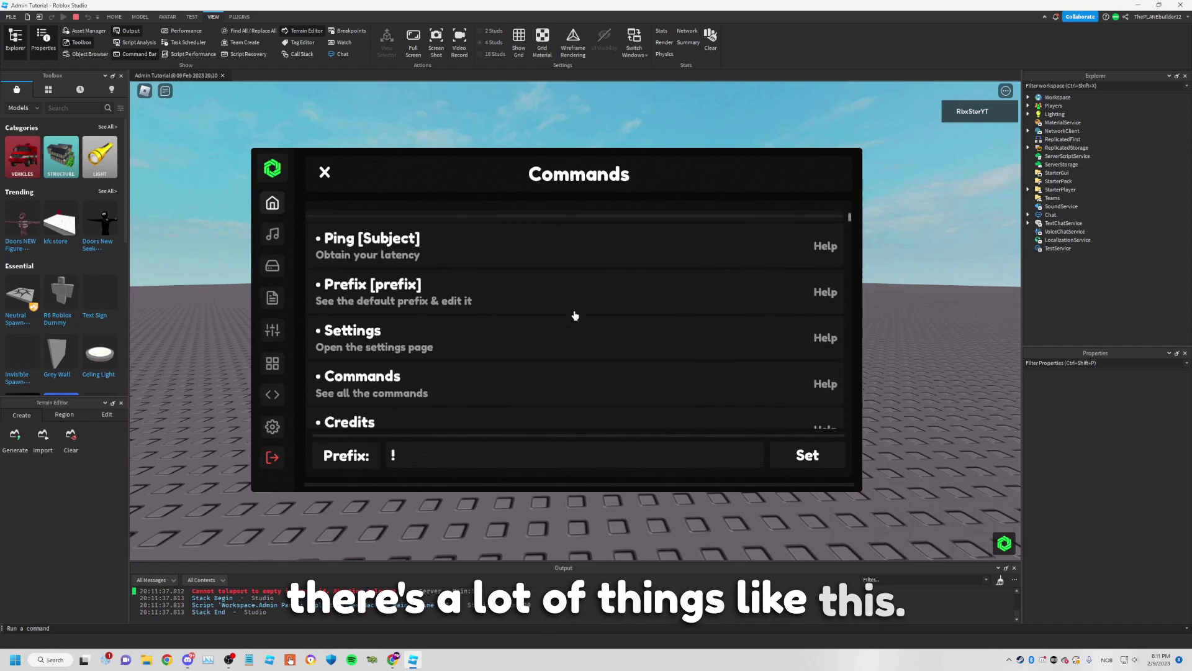
click(419, 457)
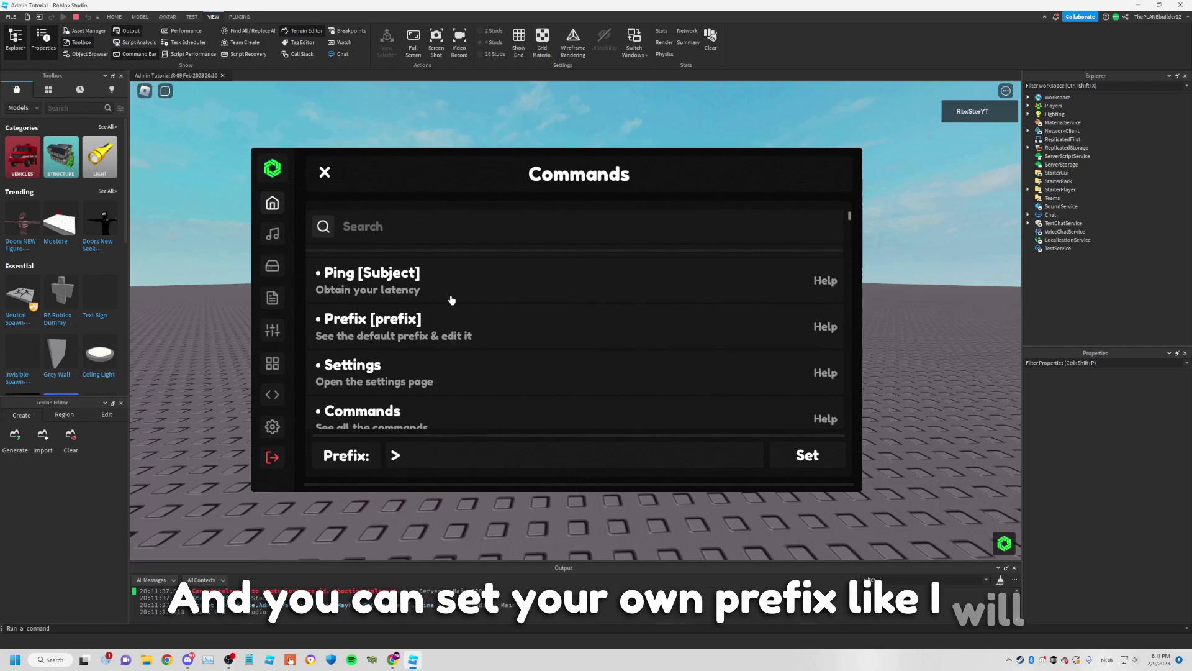
click(324, 172)
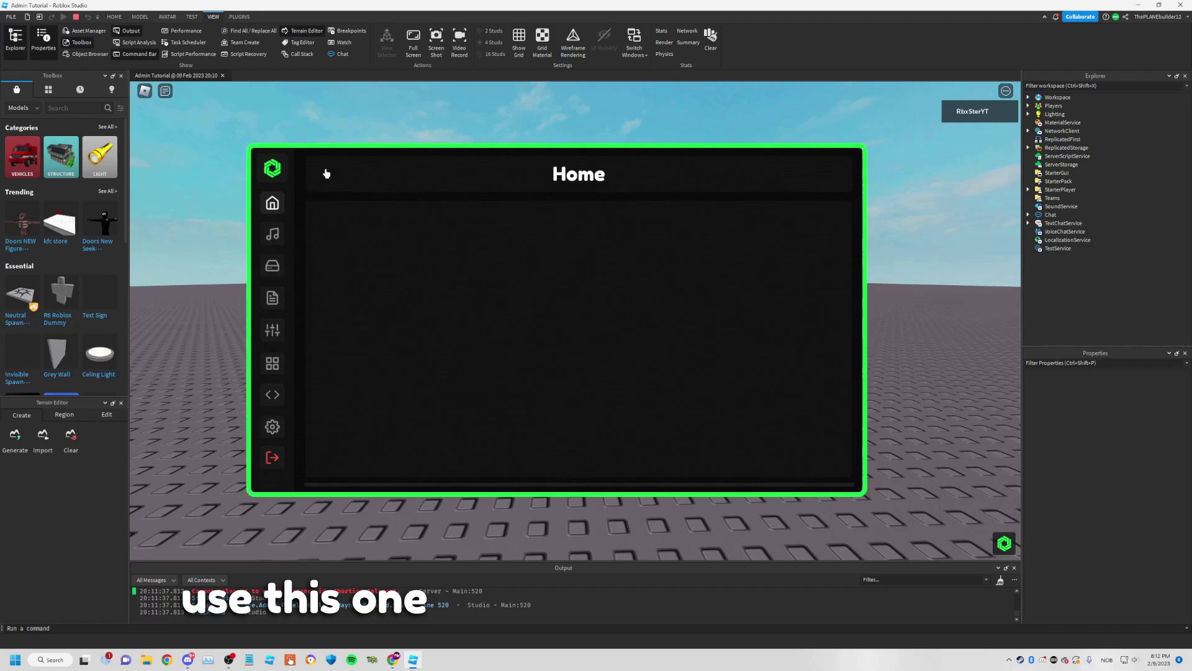
click(274, 235)
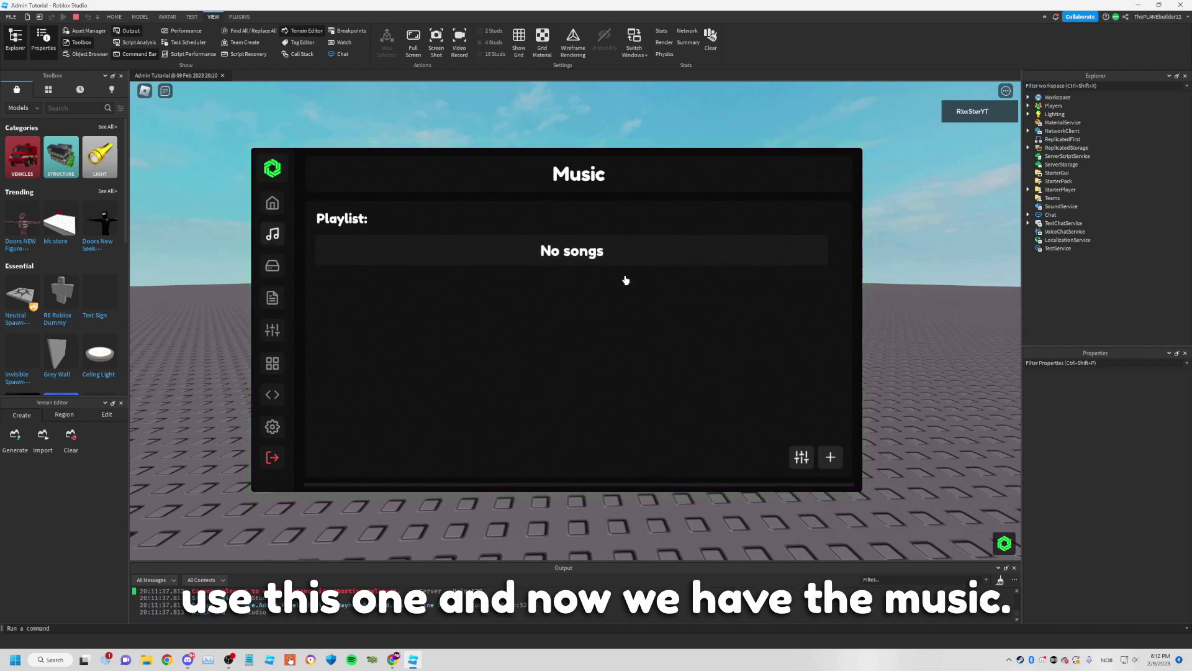
click(829, 457)
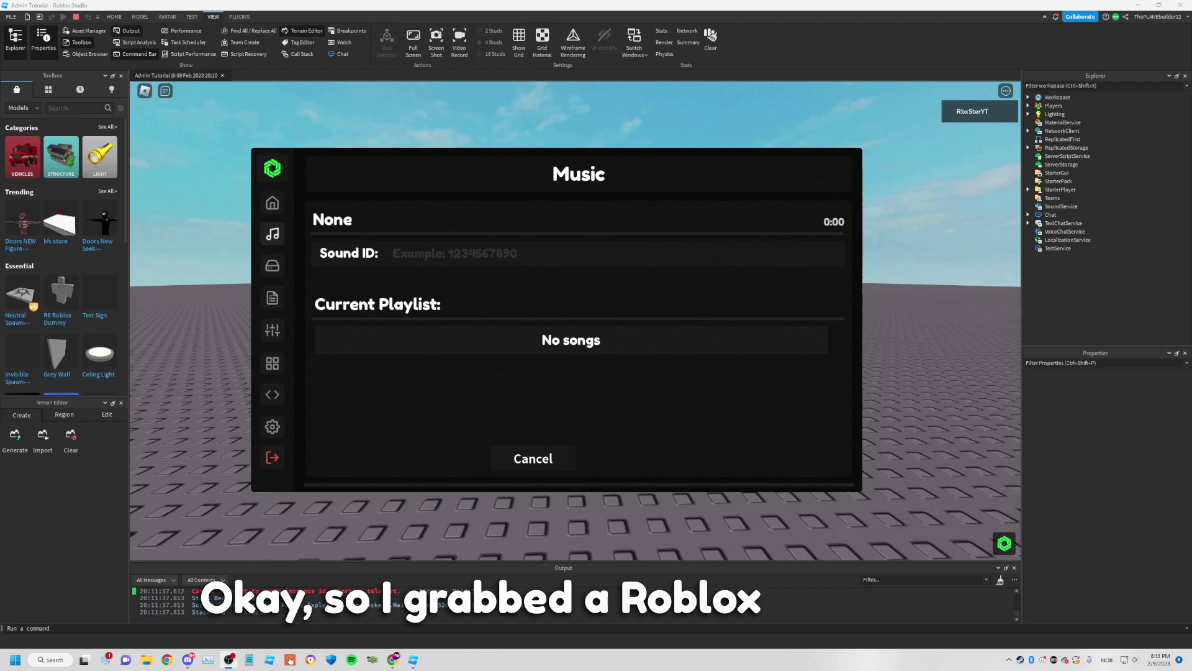
click(515, 257)
key(ctrl+v)
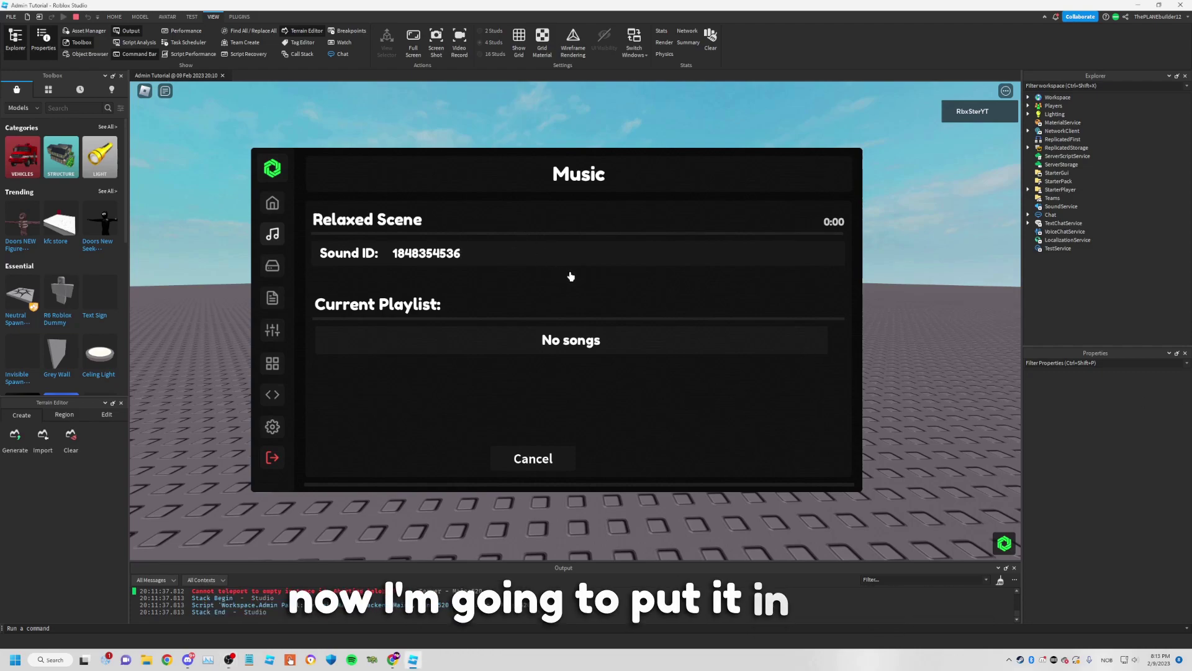
click(637, 456)
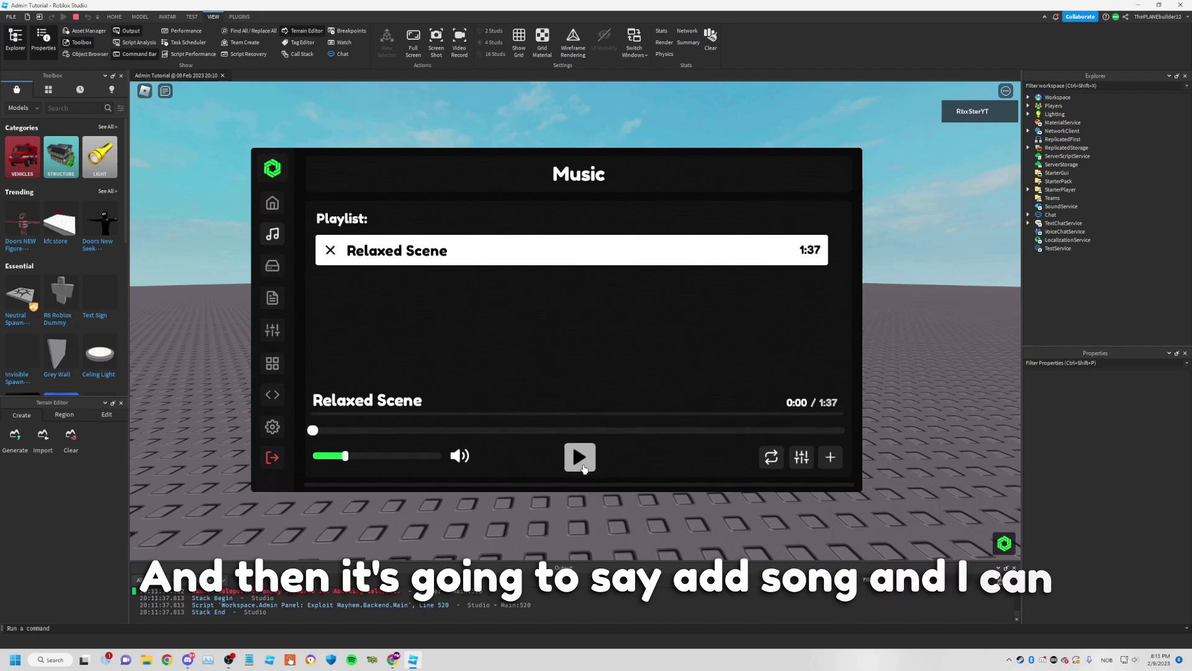
Play Relaxed Scene from the playlist and try its volume slider
click(583, 466)
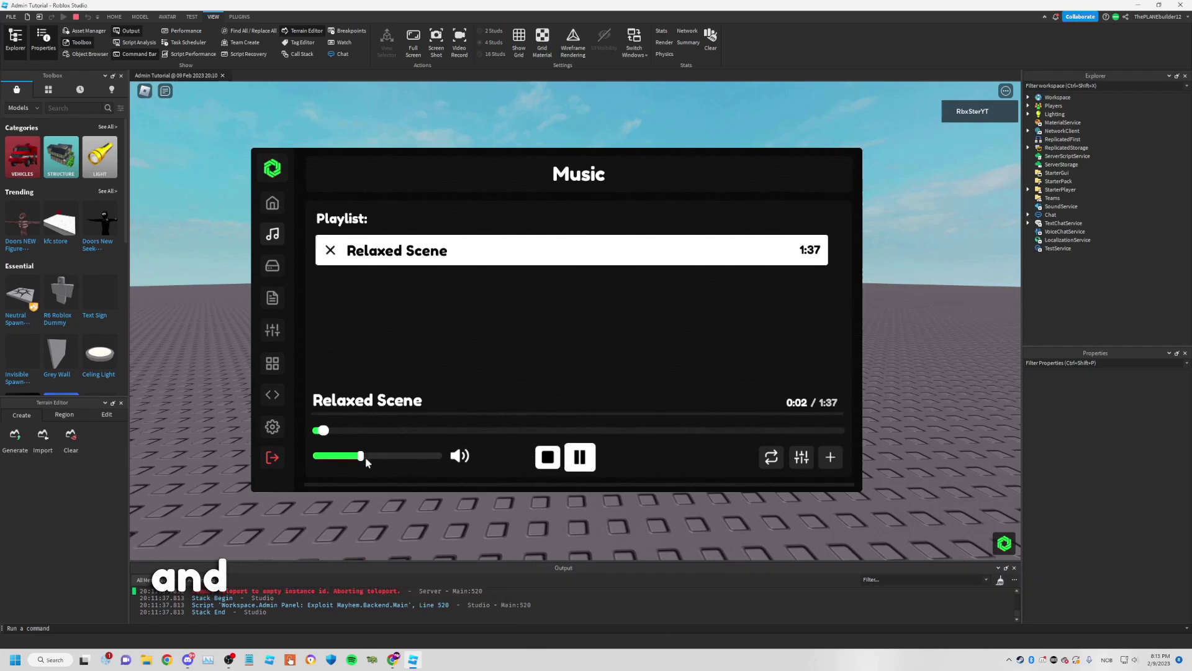
mouse_move(366, 459)
mouse_down()
mouse_move(402, 464)
mouse_move(366, 462)
mouse_up()
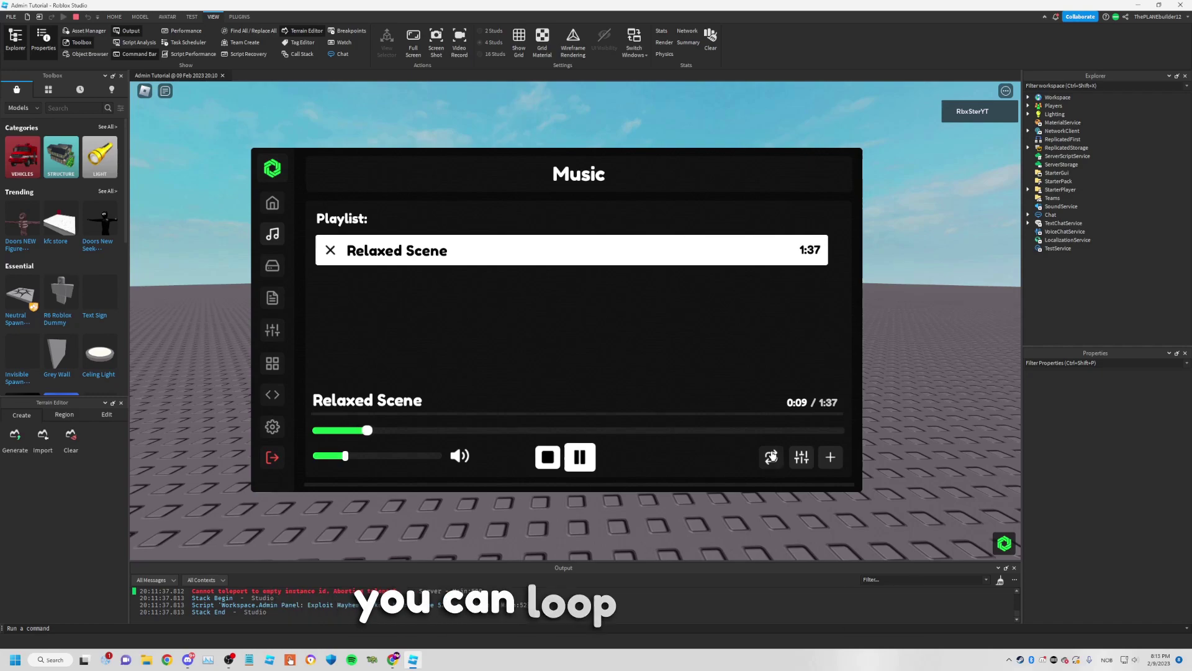
In the music effects settings, toggle Flange on and off, enable Reverb, and return to the playlist
click(799, 457)
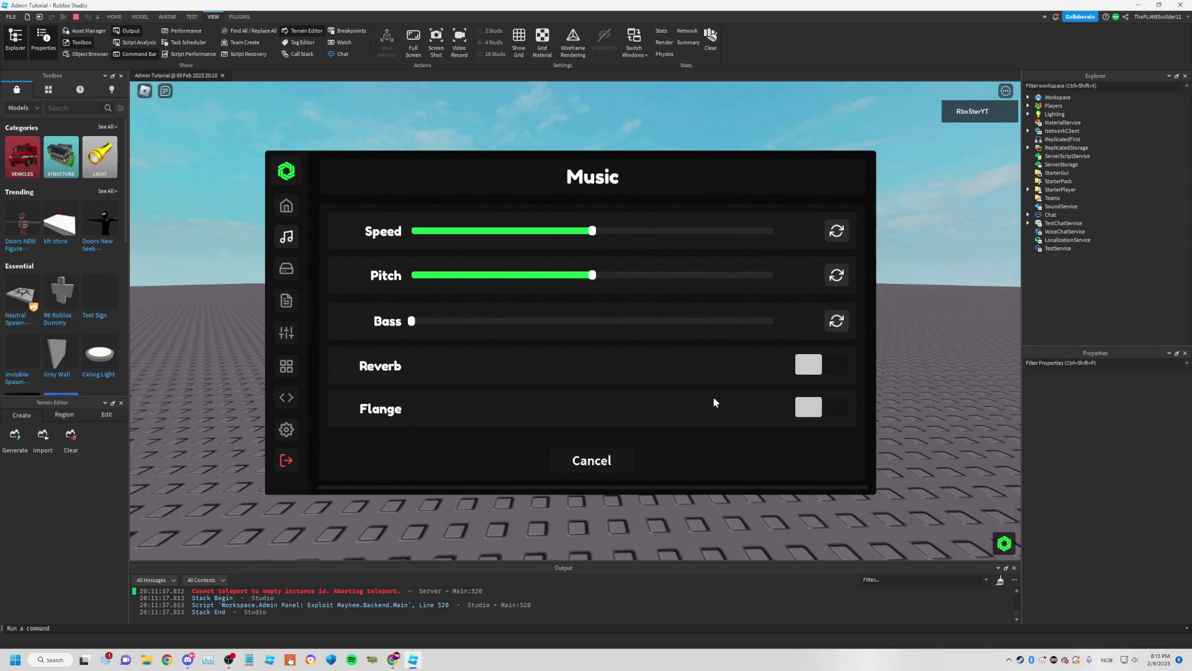
click(816, 408)
click(816, 408)
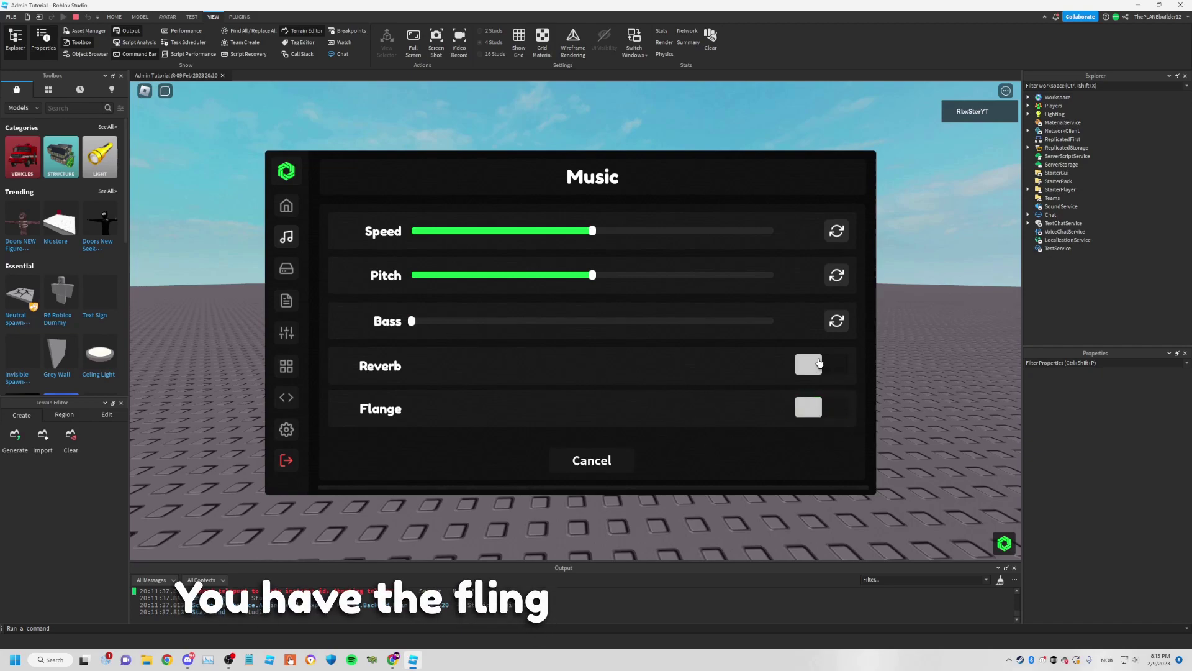
click(823, 367)
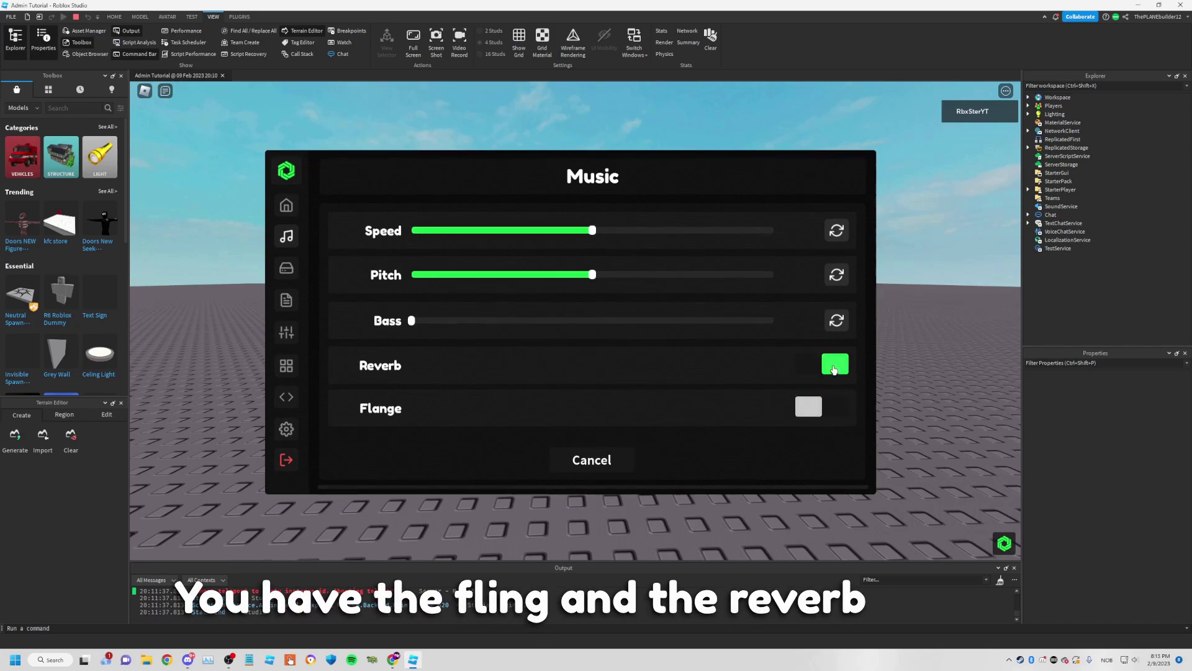
click(608, 466)
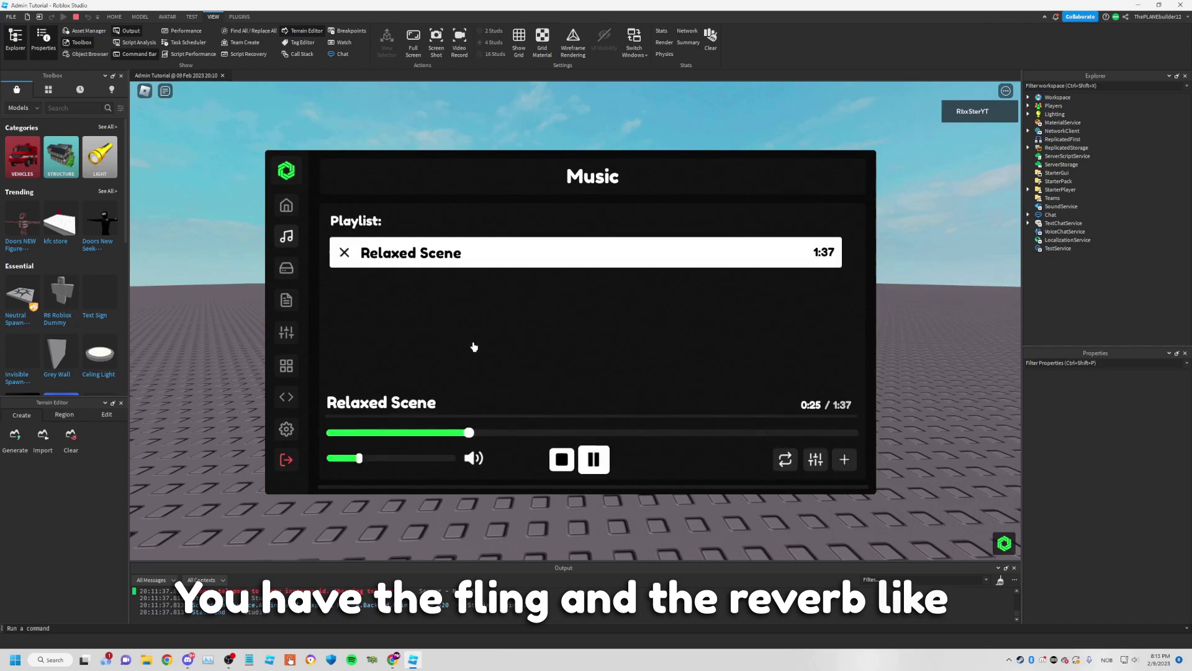
Pause and stop Relaxed Scene, and start it again from the beginning
click(593, 460)
click(562, 460)
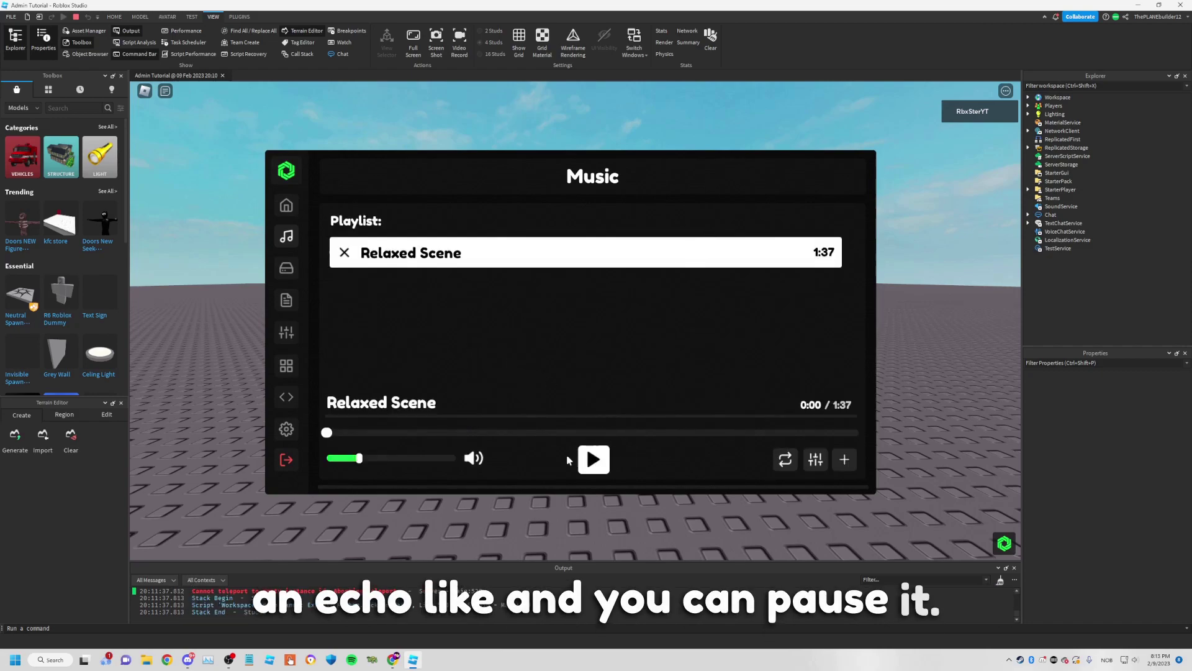
click(593, 460)
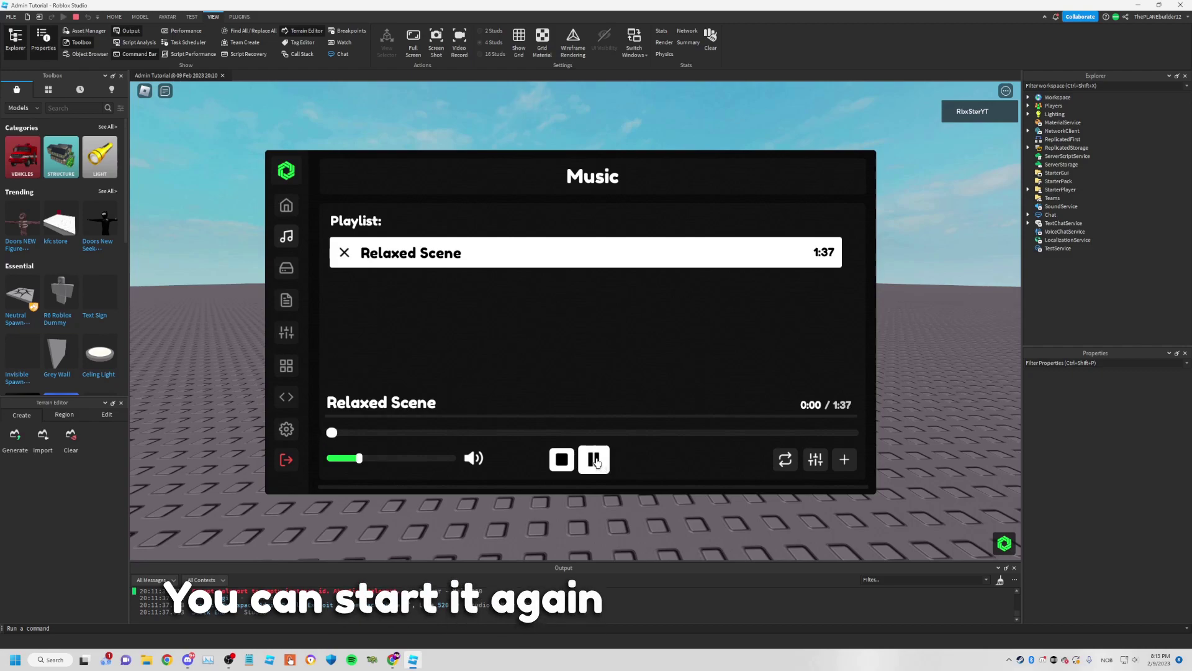
View the Statistics page, and send the chat message "Hello" with the Logs page open to test chat logging
click(286, 268)
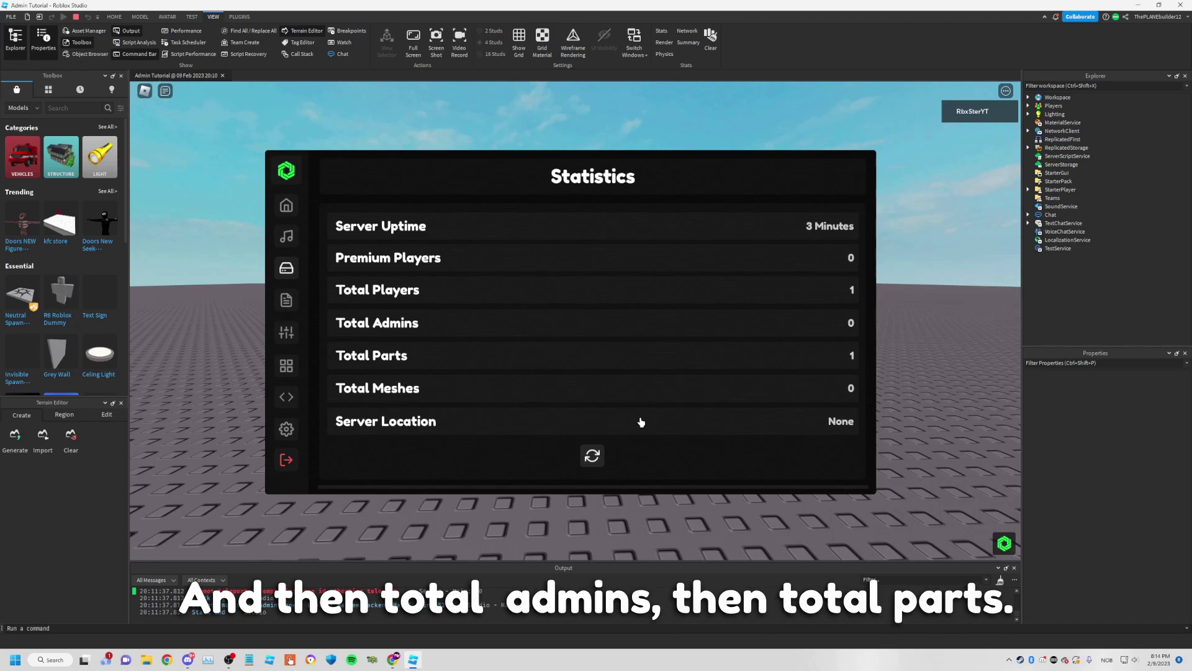
click(288, 301)
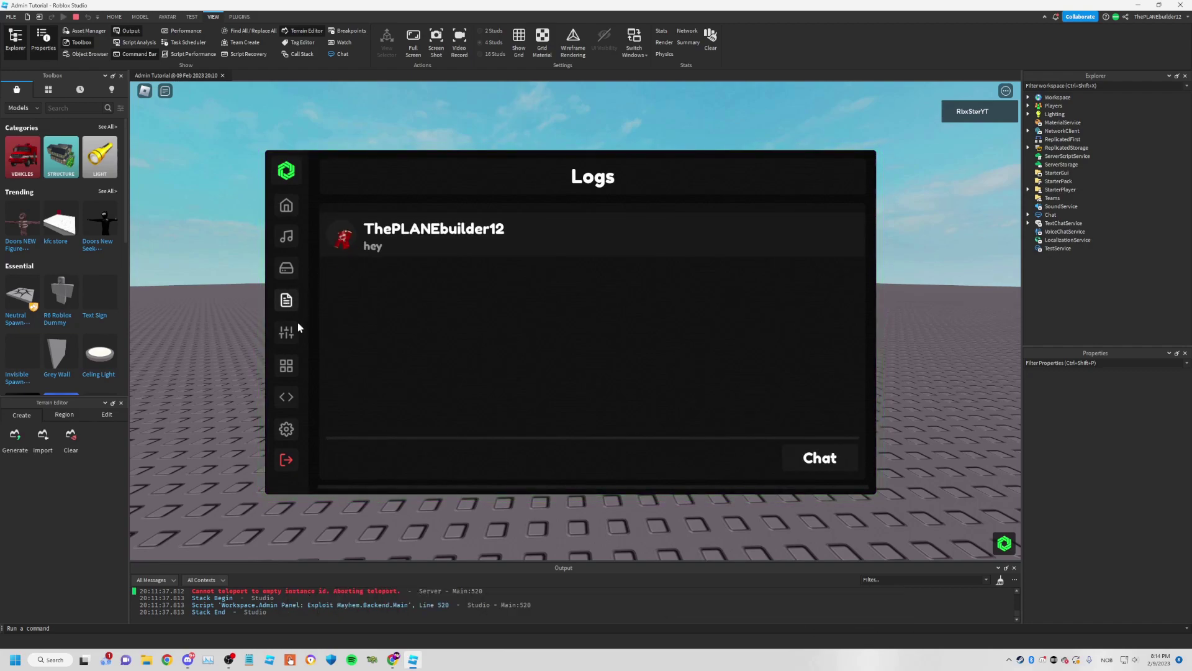
key(slash)
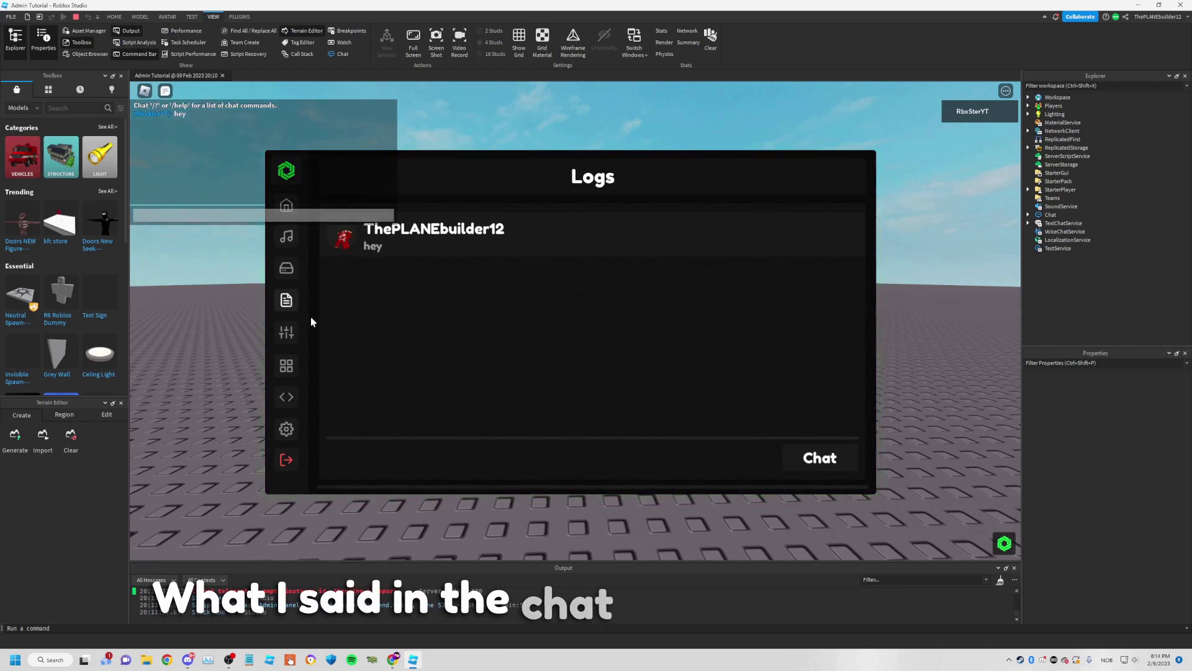
text(Hello)
key(Return)
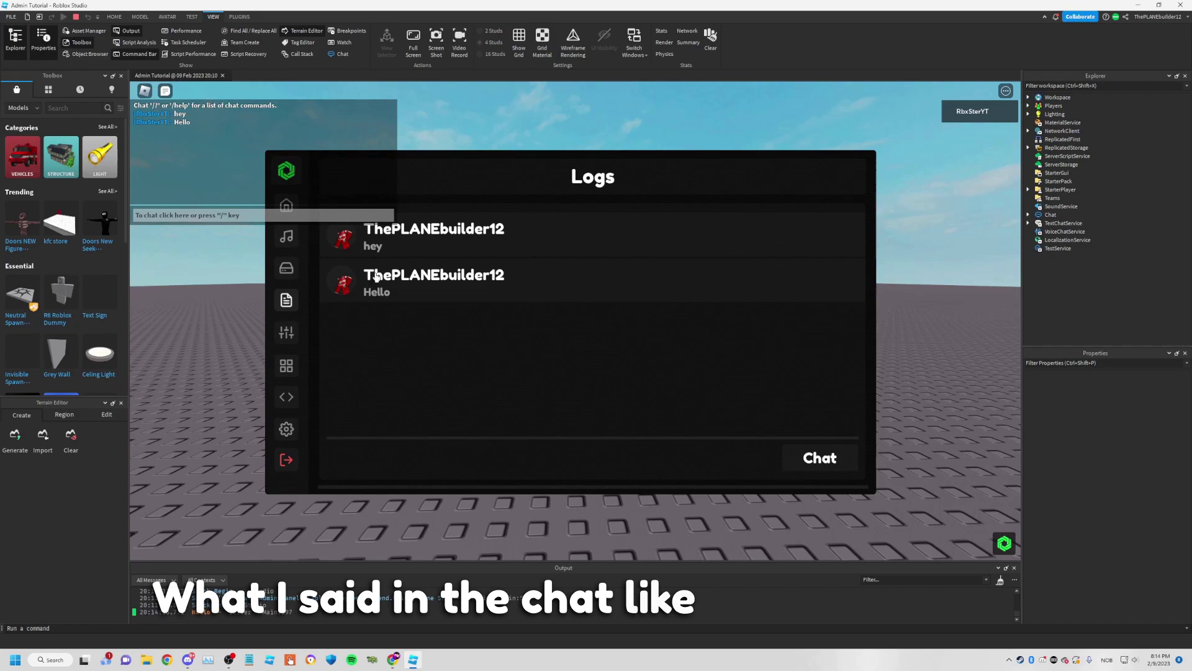
Set the Time value on the Server Settings page to 13.2
click(291, 331)
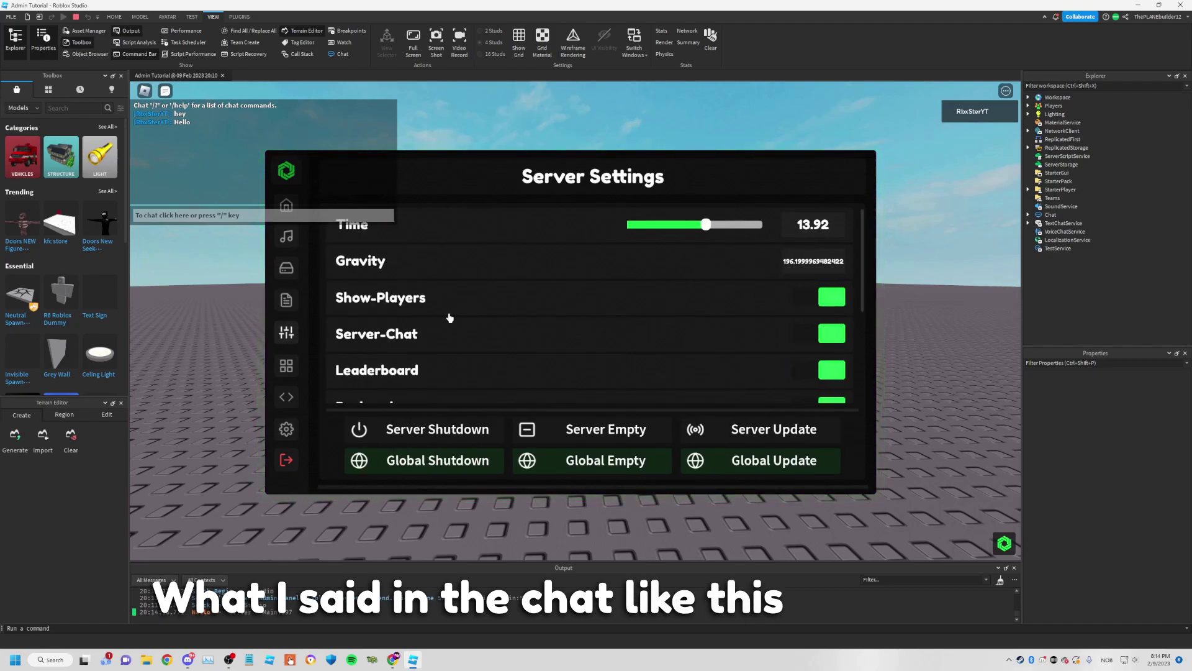
scroll(673, 274, down, 1)
scroll(689, 249, up, 1)
mouse_move(706, 224)
mouse_down()
mouse_move(652, 227)
mouse_move(699, 234)
mouse_up()
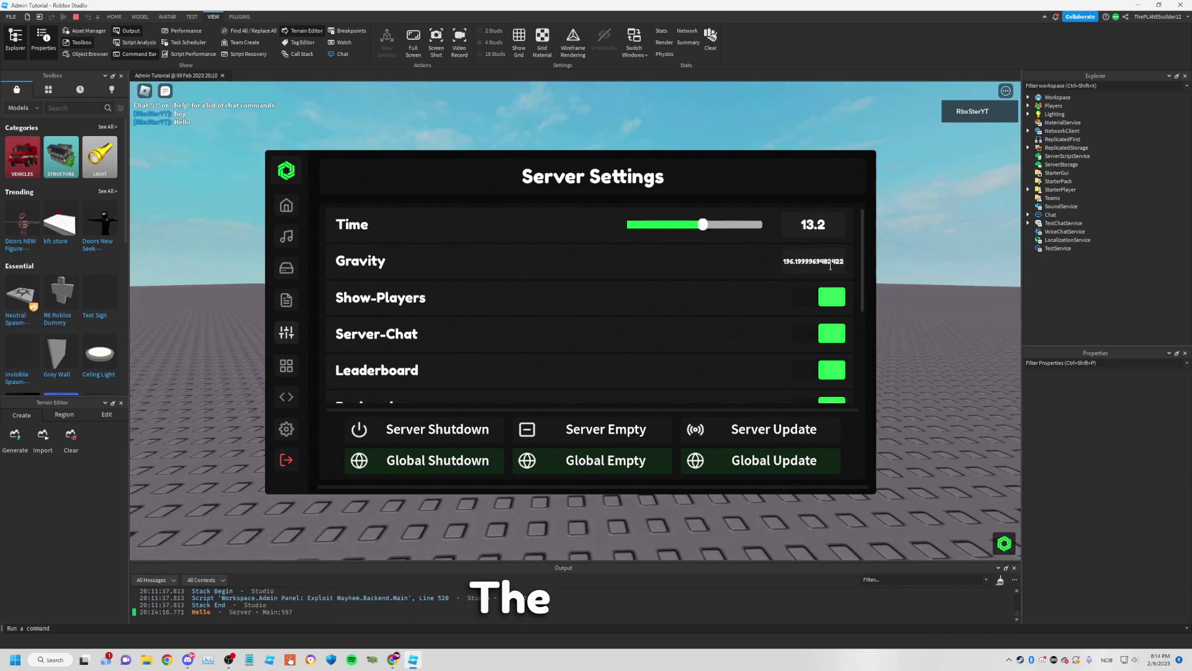
Check the in-game menu with Reset-Button off, and turn Reset-Button on in Server Settings
scroll(782, 283, down, 2)
scroll(779, 285, down, 3)
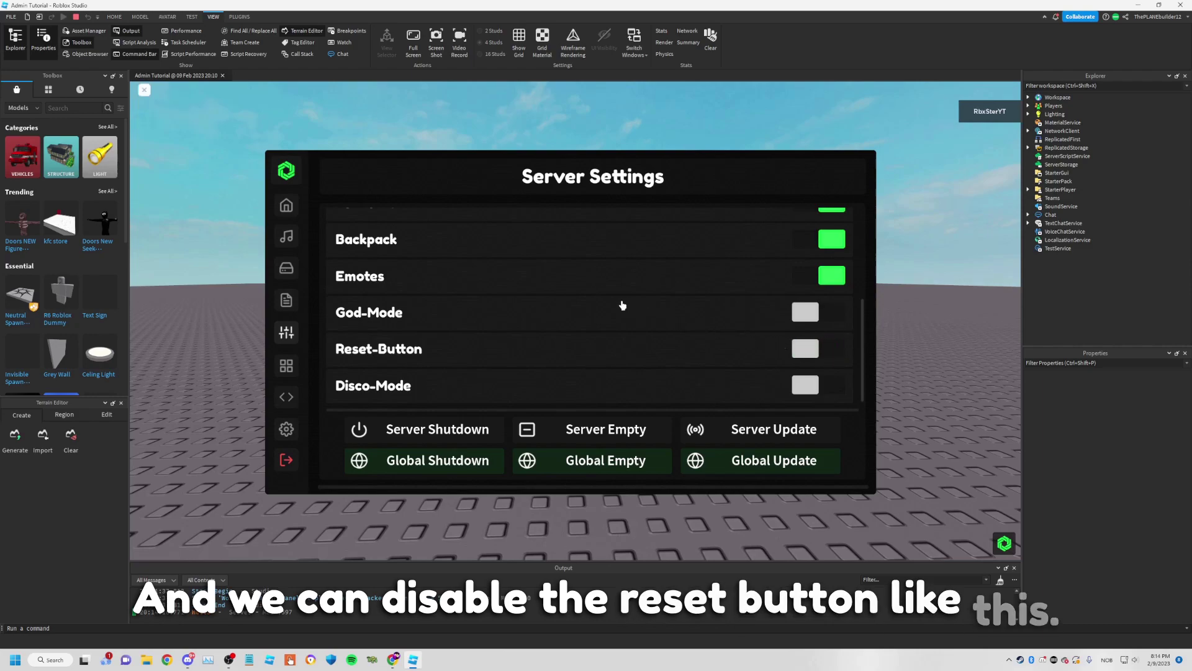
key(Escape)
key(Escape)
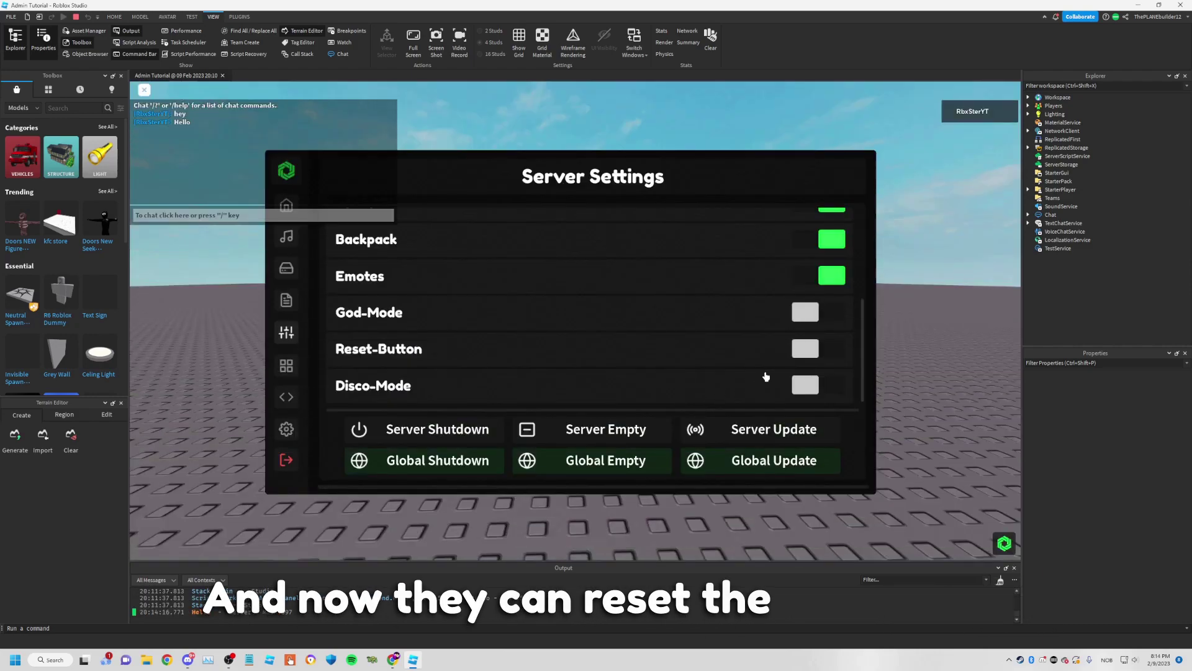
click(813, 348)
Try out Disco-Mode in Server Settings by switching it on and back off
click(810, 386)
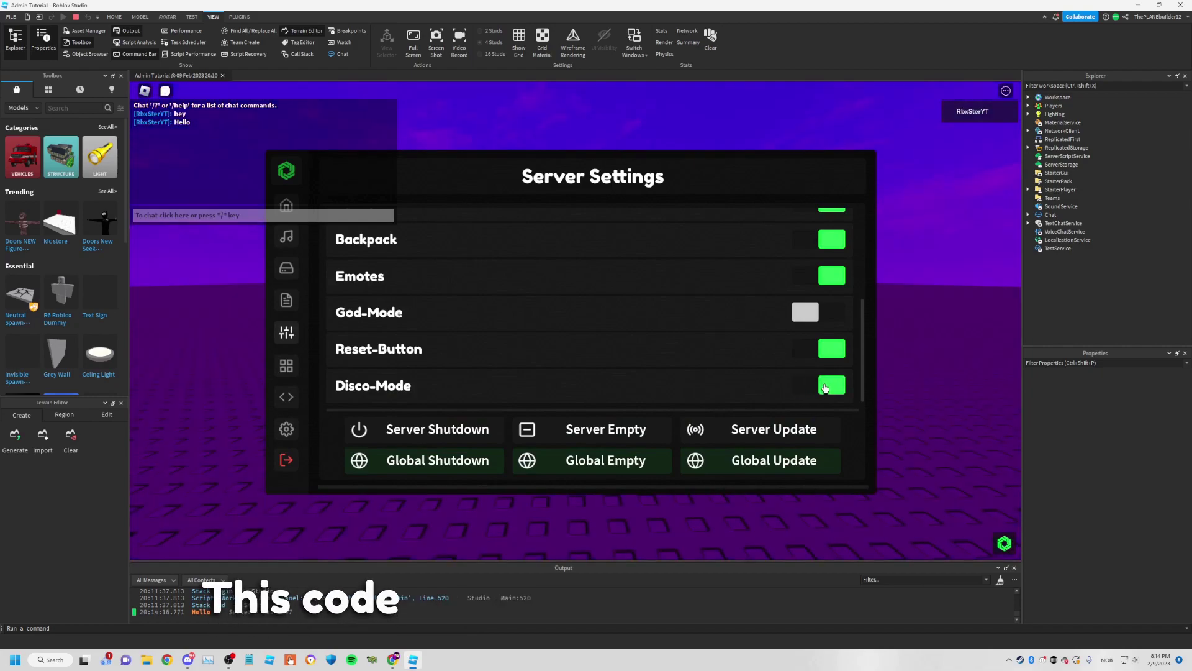
click(812, 386)
scroll(553, 364, up, 5)
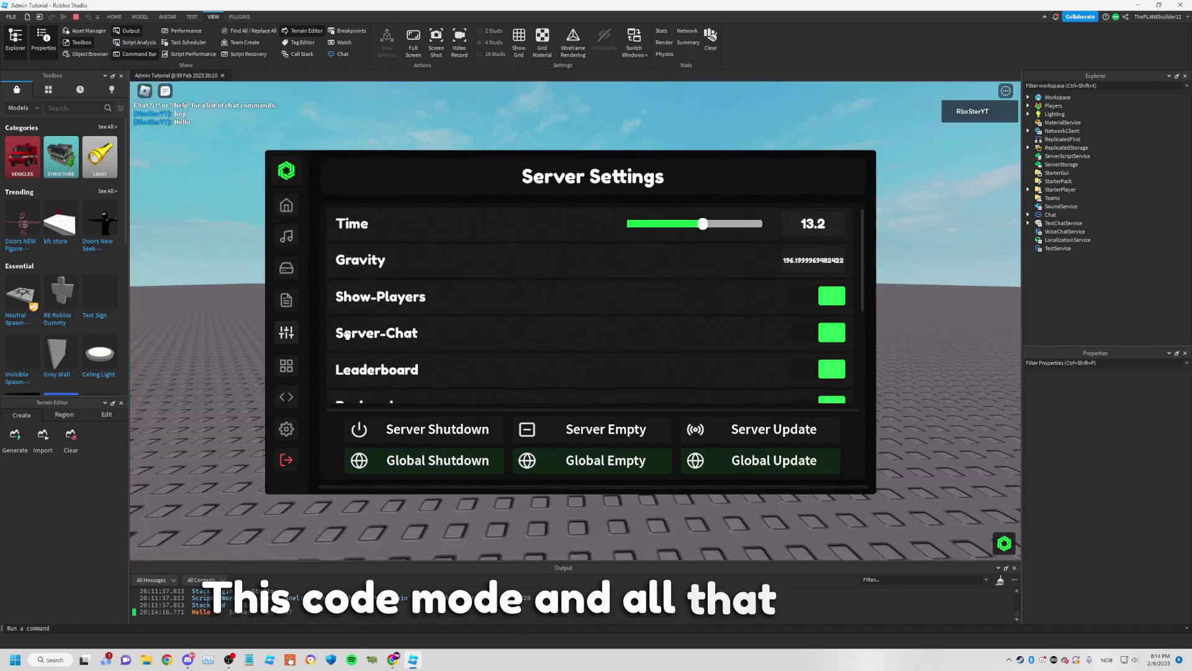
View the Attachments, Exploit Mayhem and Settings pages of the admin panel
click(289, 371)
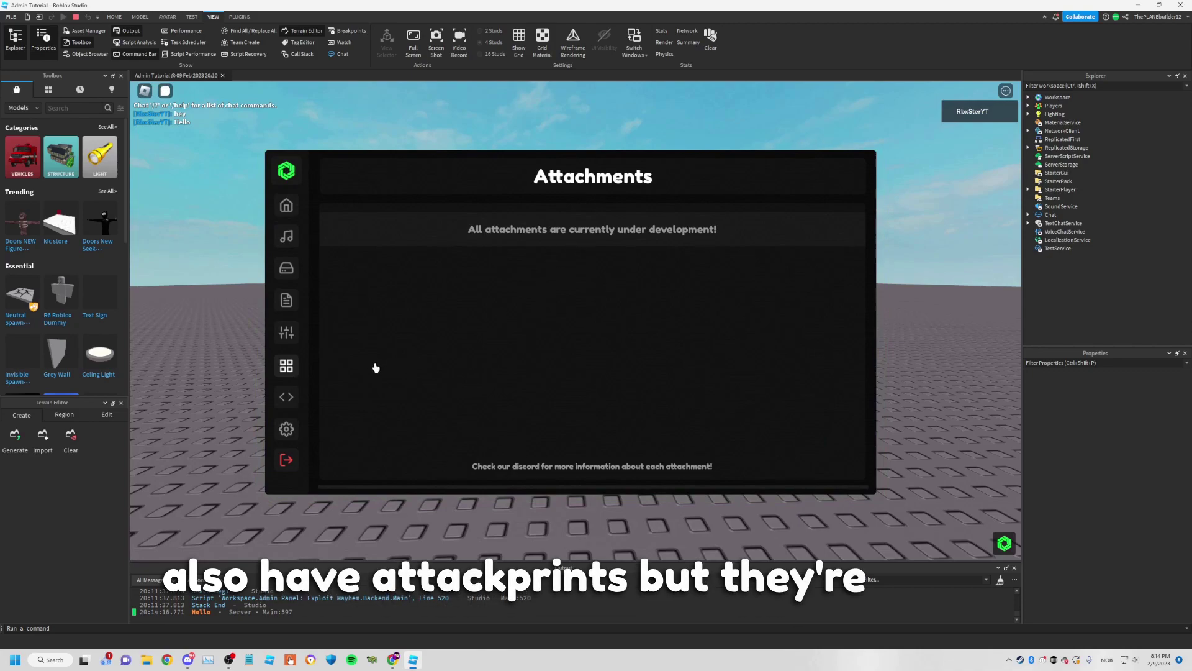
click(296, 391)
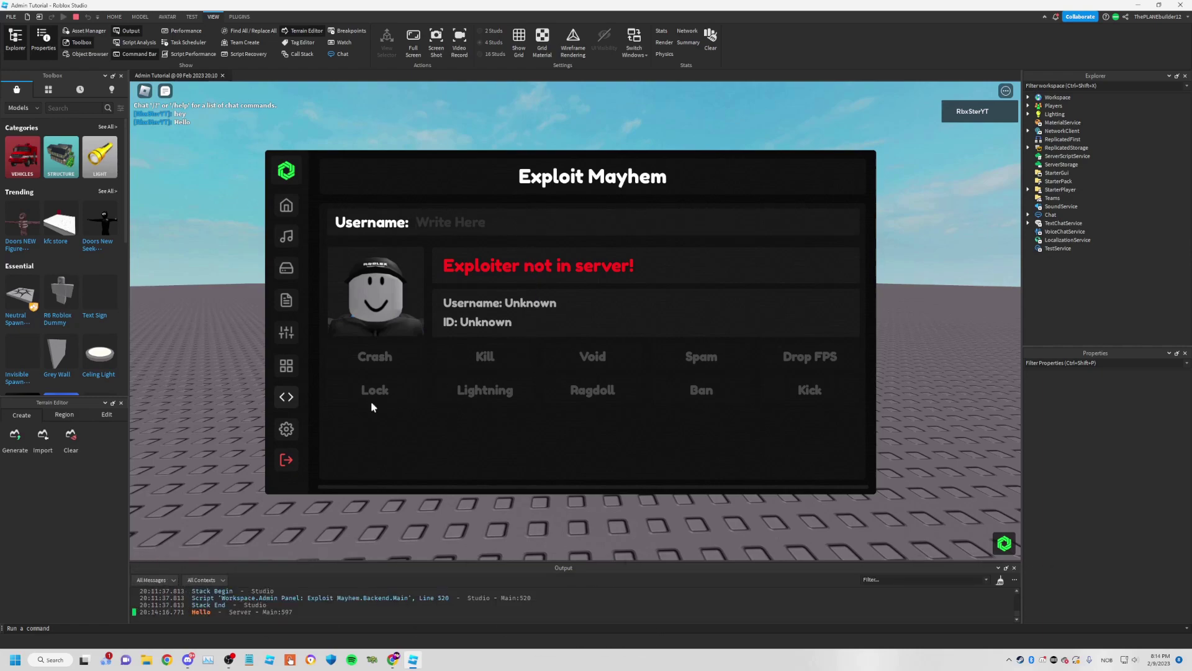
click(278, 430)
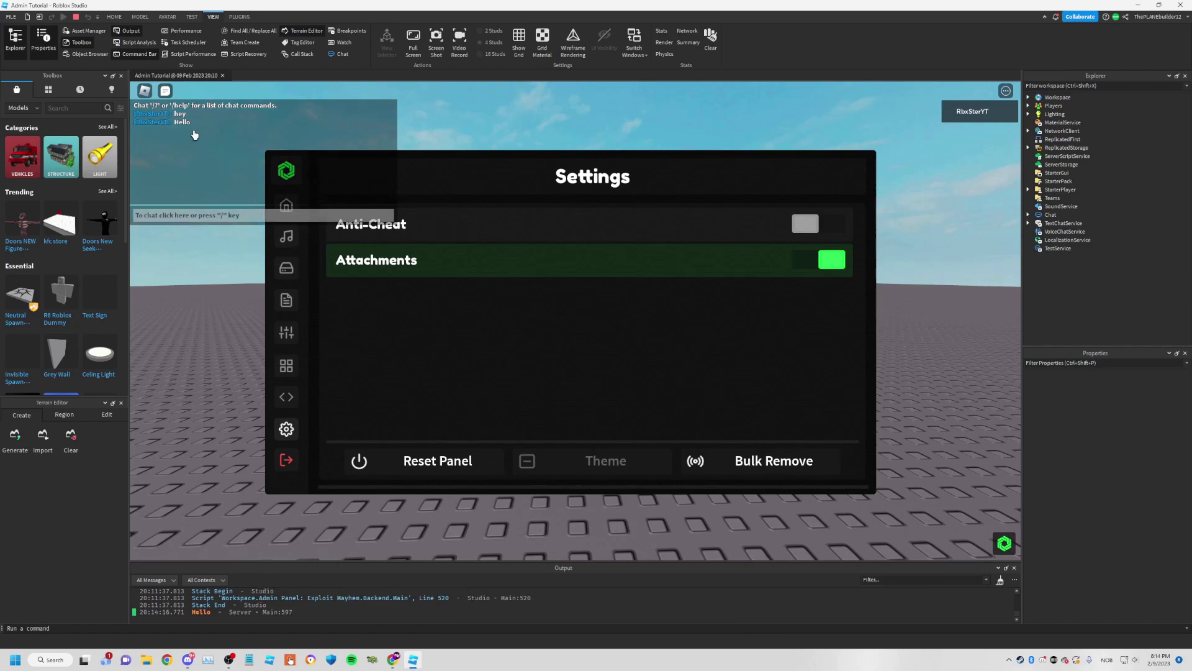
Go through the panel's Home, Music, Statistics, Logs, Server Settings and Attachments pages again
click(286, 205)
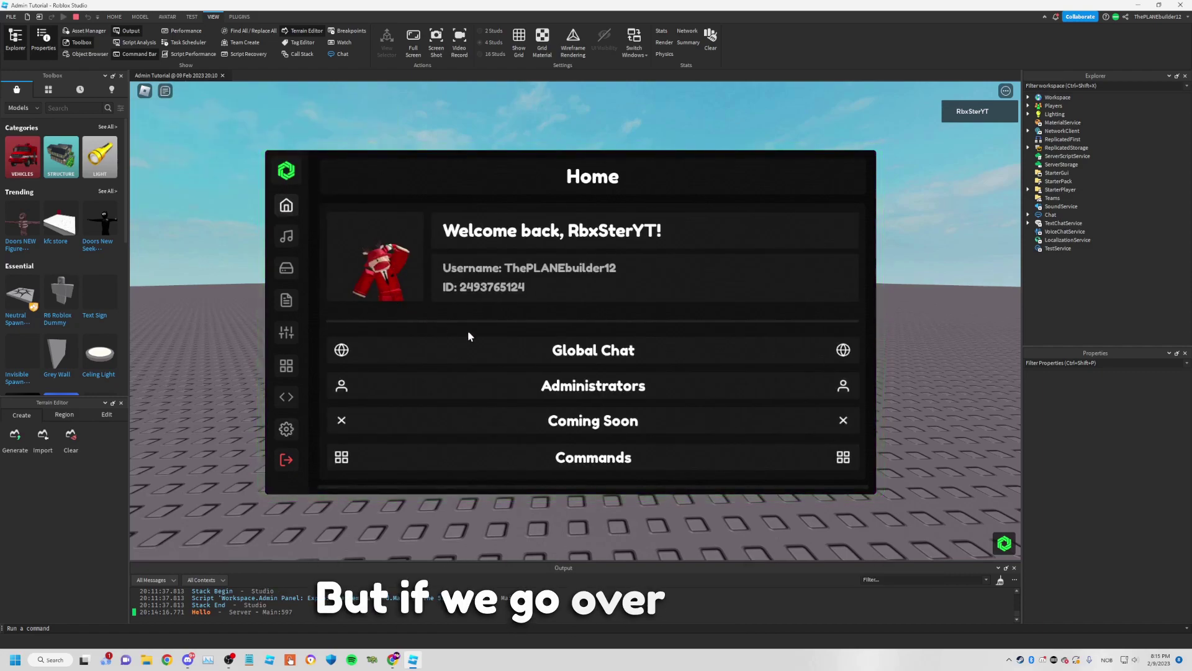
click(286, 236)
click(279, 269)
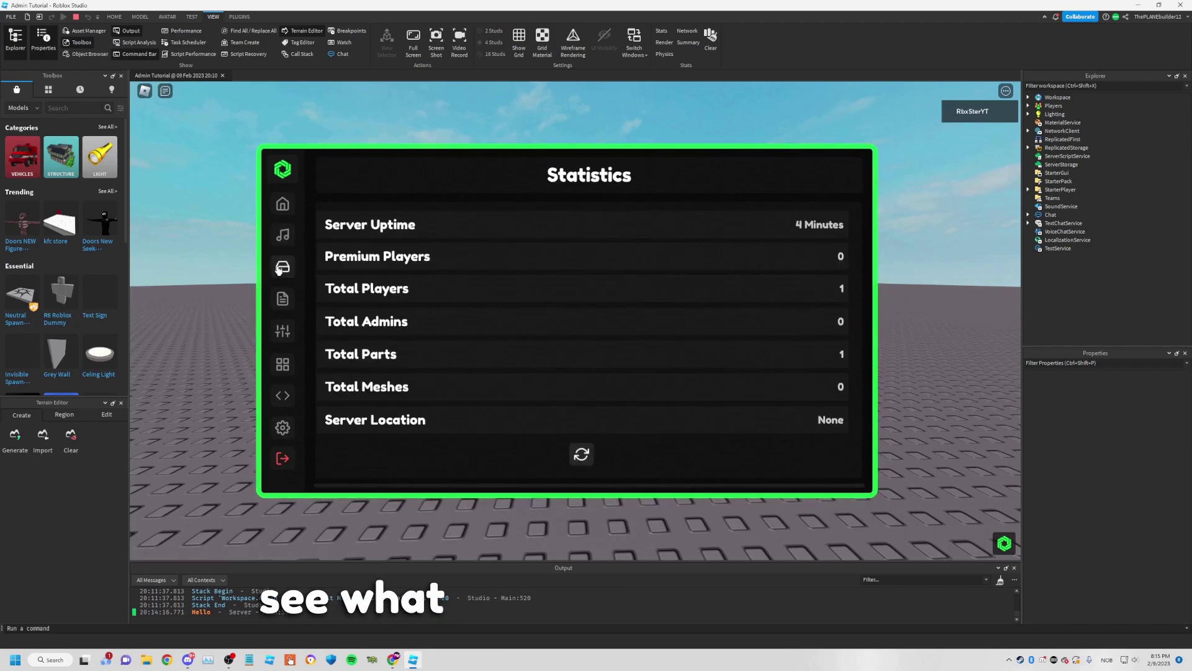
click(284, 299)
click(283, 331)
click(288, 362)
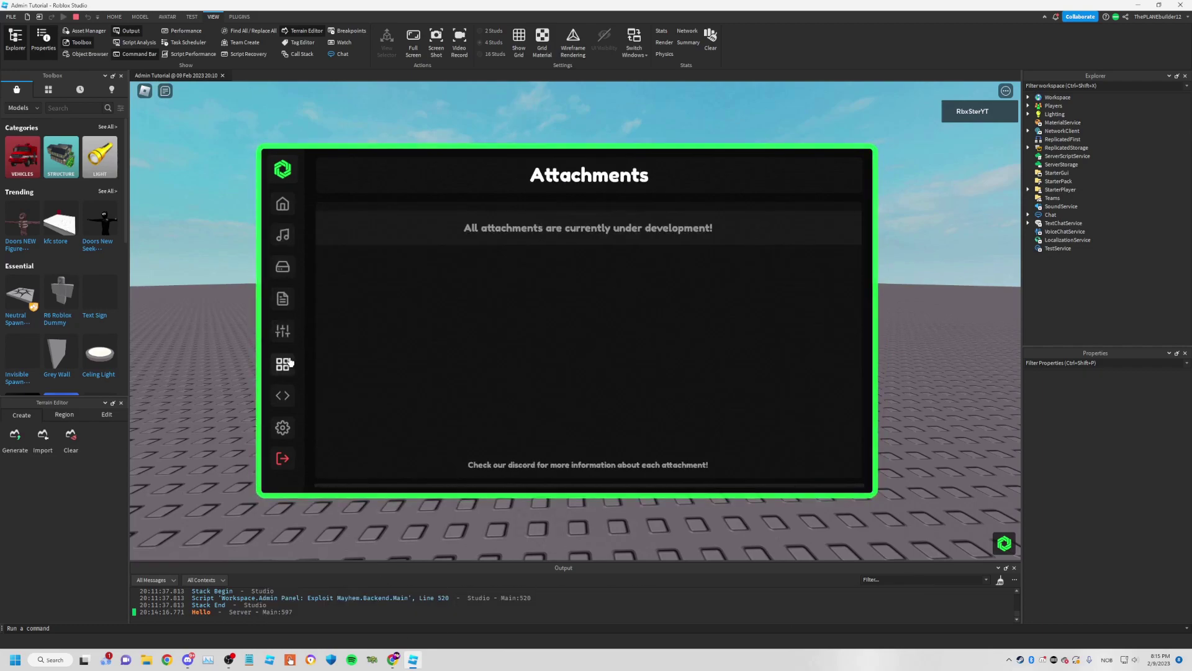